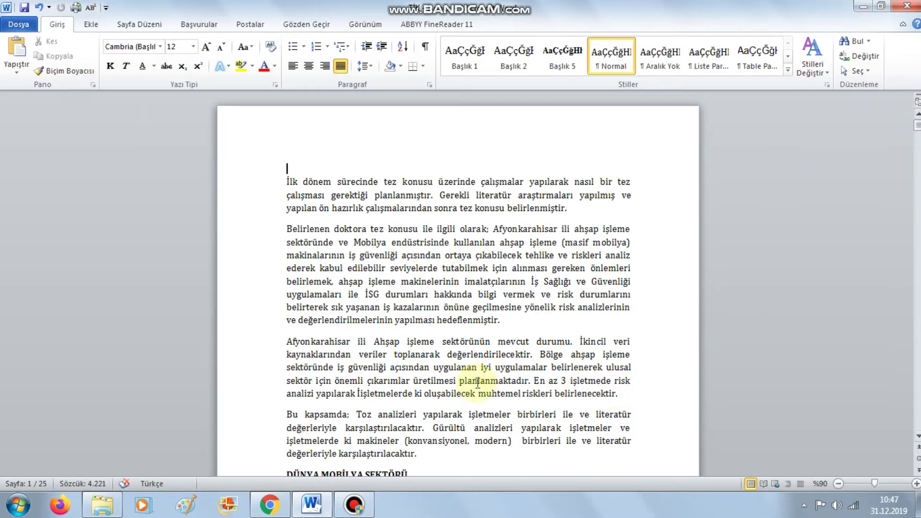
Step: Scroll and page through the report's opening pages, then return to page 1
scroll(912, 221, "down", 9)
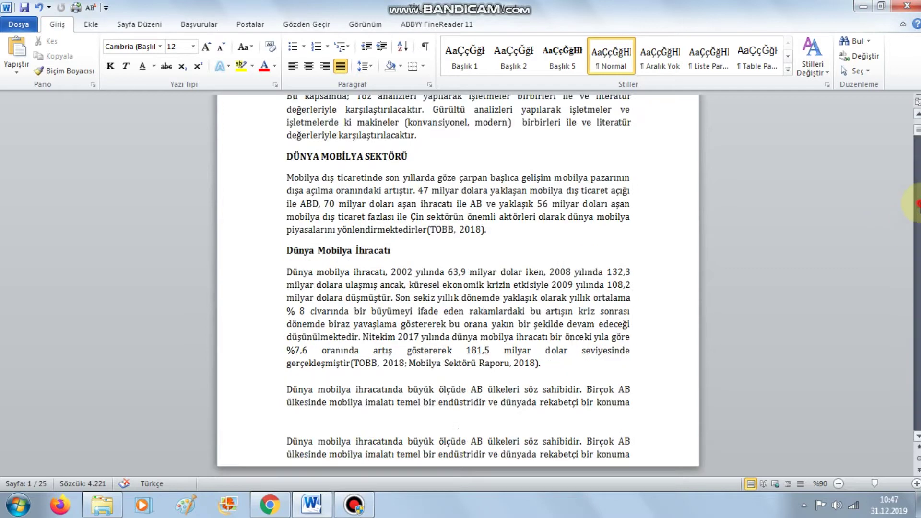
scroll(914, 216, "down", 1)
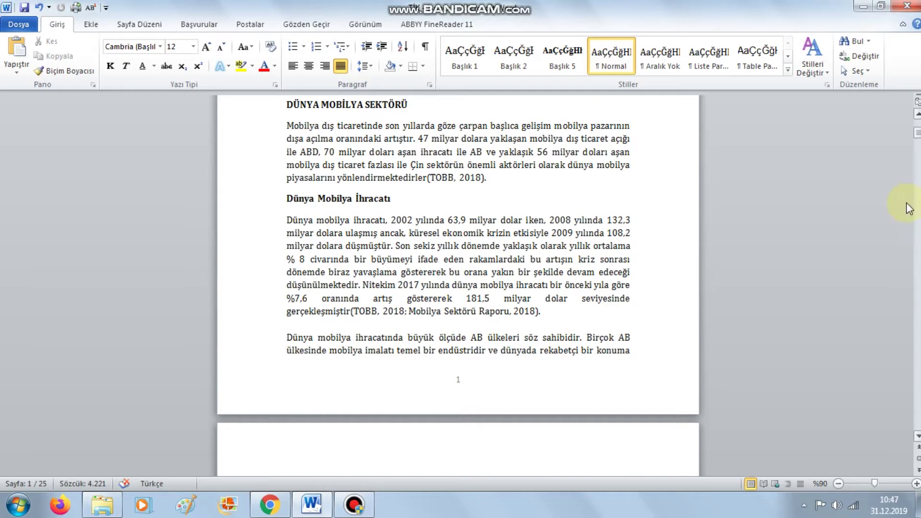
left_click_drag(918, 132, 918, 307)
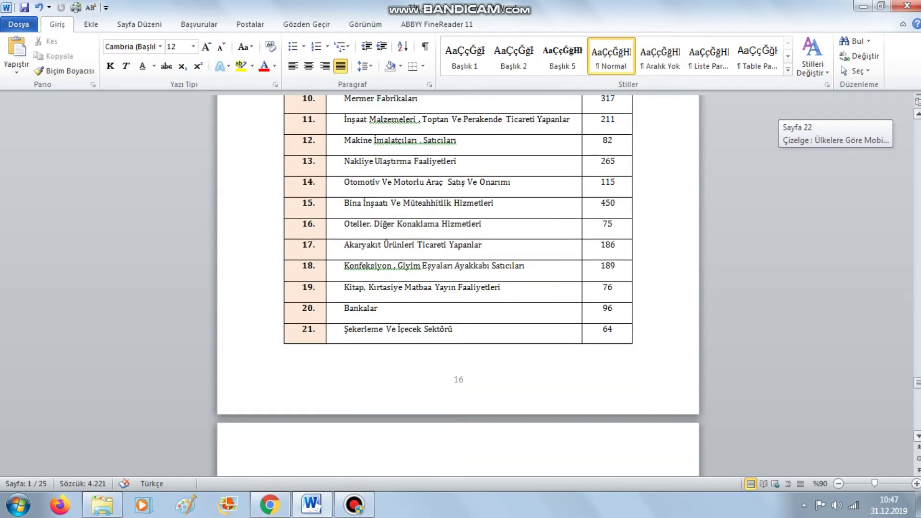
mouse_move(918, 307)
left_mouse_down()
mouse_move(918, 384)
mouse_move(918, 120)
left_mouse_up()
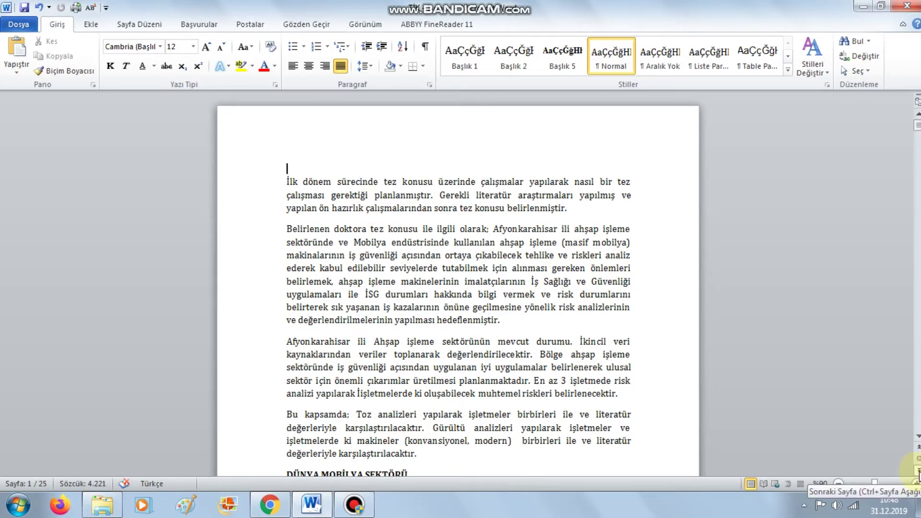
left_click(918, 473)
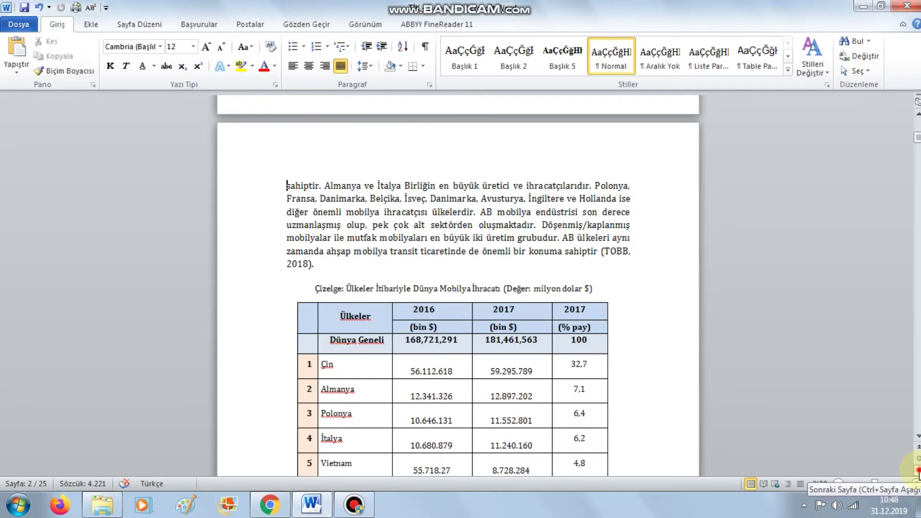
left_click(918, 472)
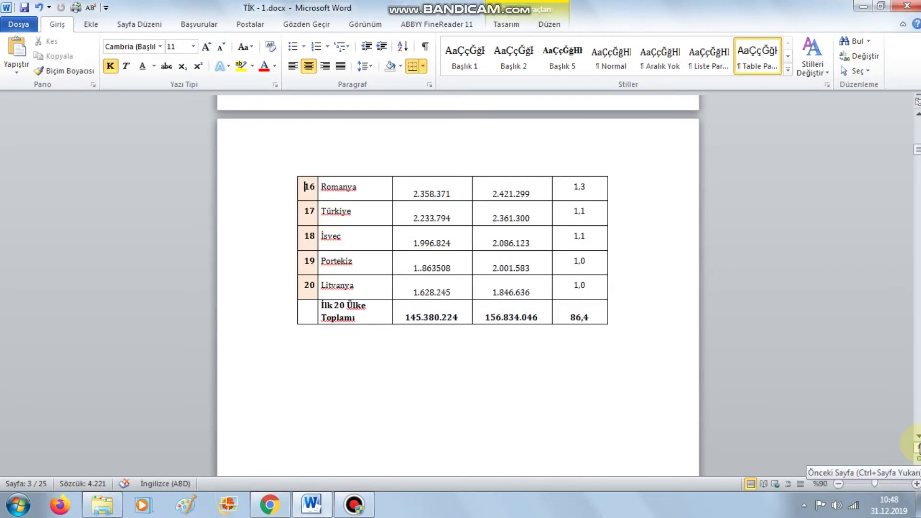
left_click(918, 447)
left_click(918, 447)
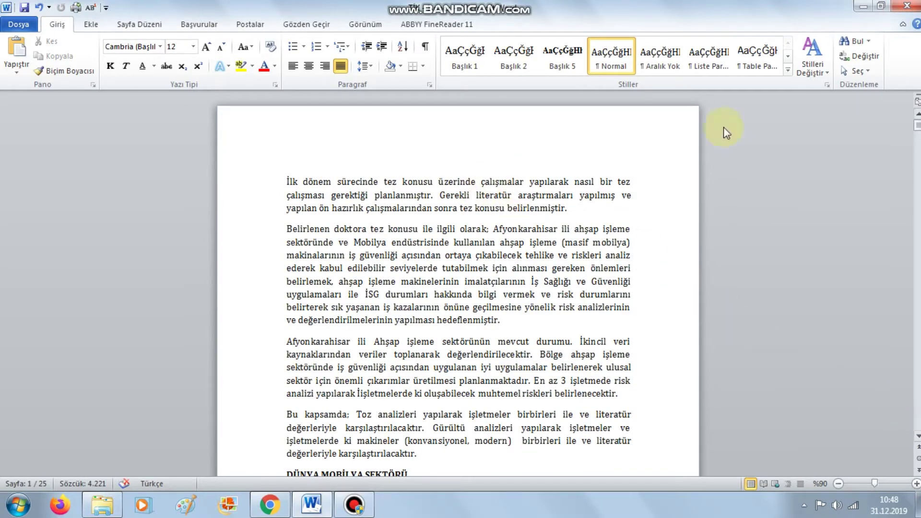
mouse_move(919, 125)
left_mouse_down()
mouse_move(918, 347)
mouse_move(894, 113)
left_mouse_up()
Step: Step through the report line by line with the vertical scrollbar
left_click(918, 440)
left_click(918, 440)
left_click(918, 440)
left_click(918, 440)
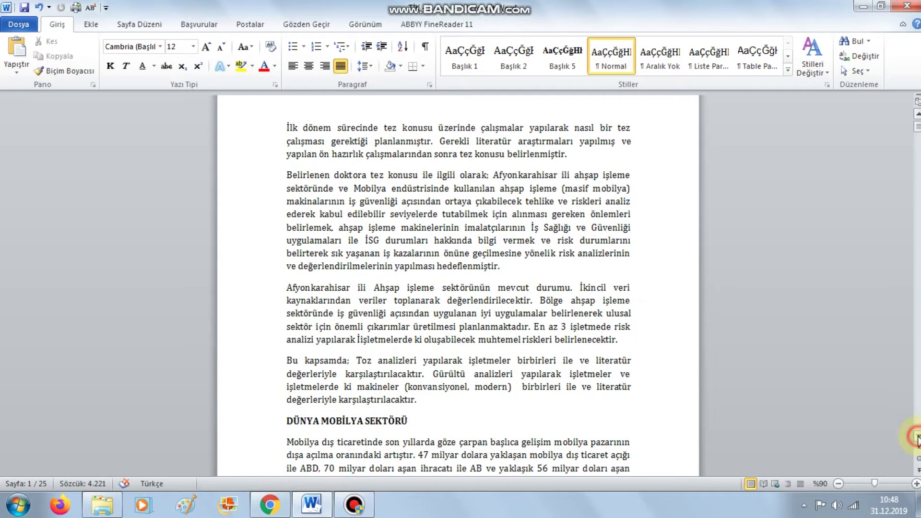
left_click(918, 440)
left_click(918, 440)
left_click(918, 441)
left_click(918, 441)
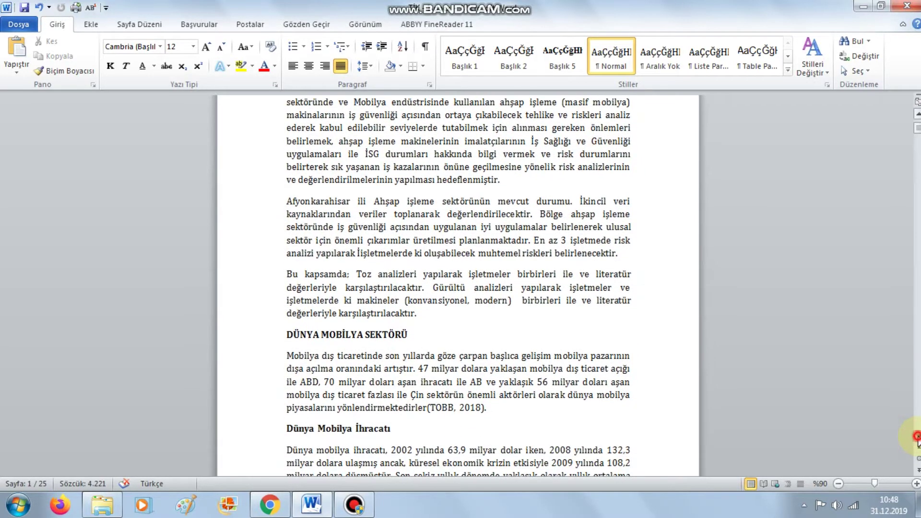
left_click(918, 438)
left_click(918, 438)
left_click(918, 438)
left_click(918, 437)
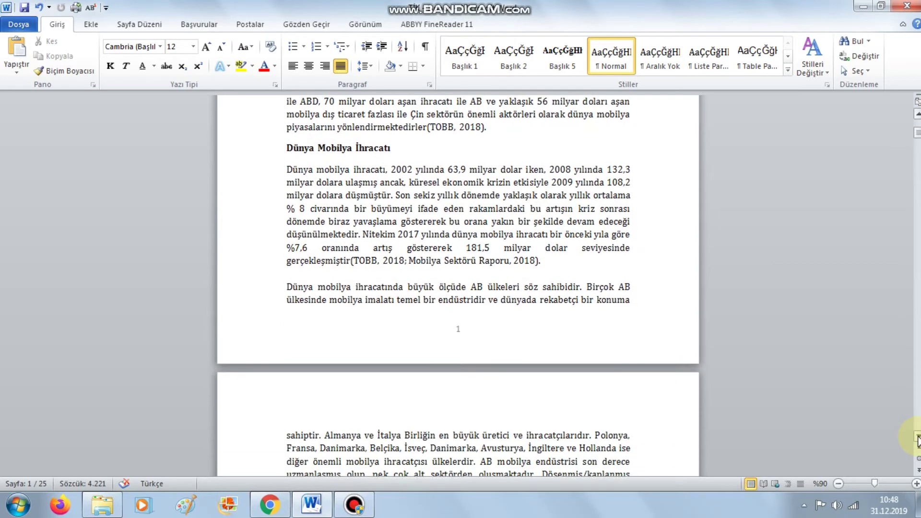
left_click(918, 439)
left_click(918, 439)
left_click(918, 439)
left_click(918, 440)
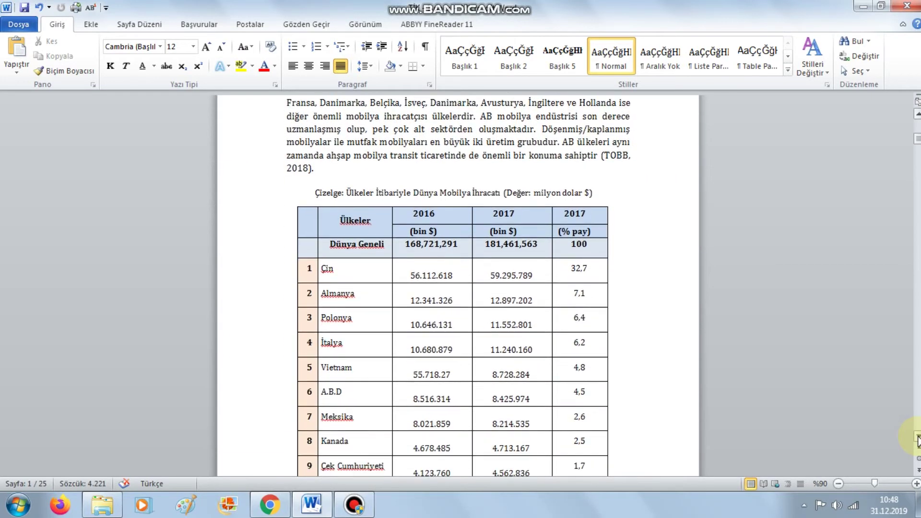
left_click(918, 439)
left_click(918, 439)
left_click(918, 440)
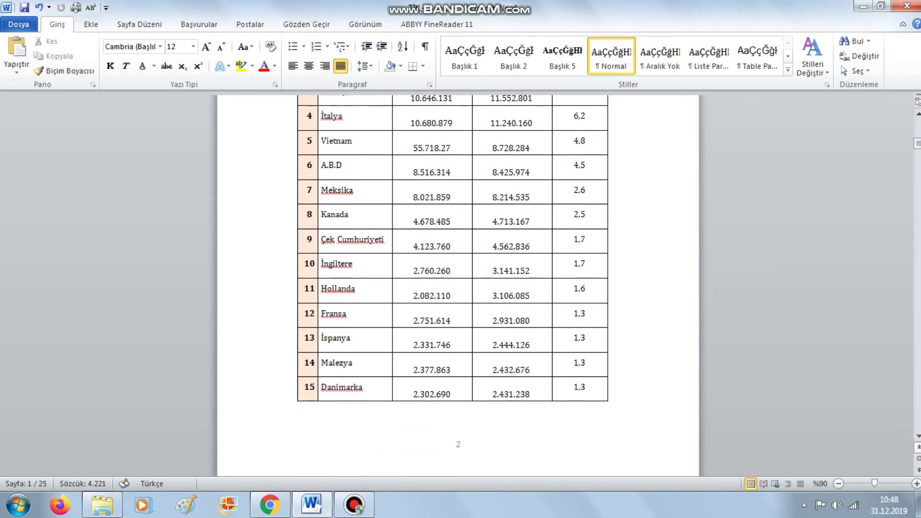
left_click(914, 148)
left_click(914, 149)
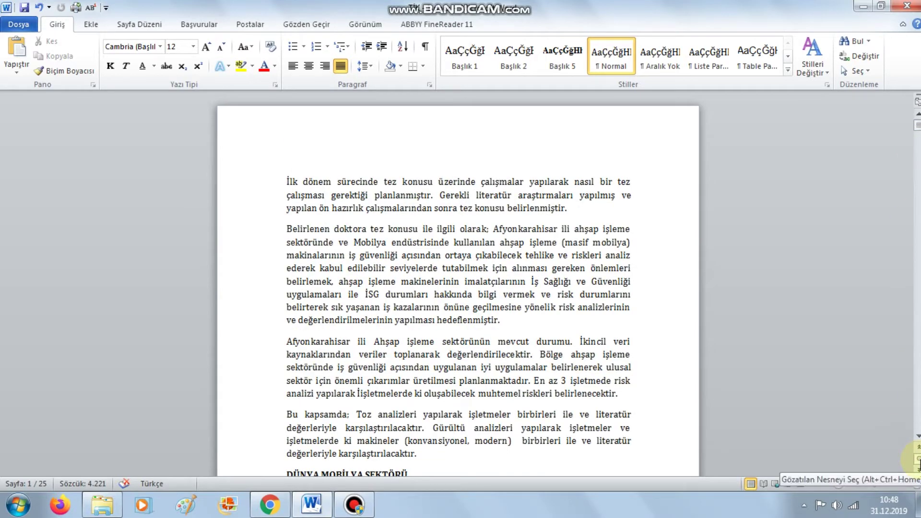
Step: Use Select Browse Object's Find to locate the first 'ahşap' in the report
left_click(919, 461)
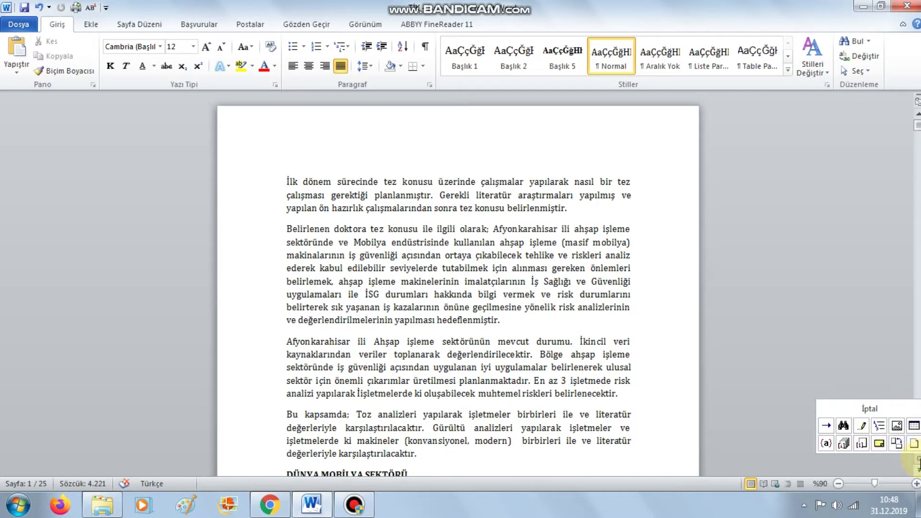
left_click(844, 426)
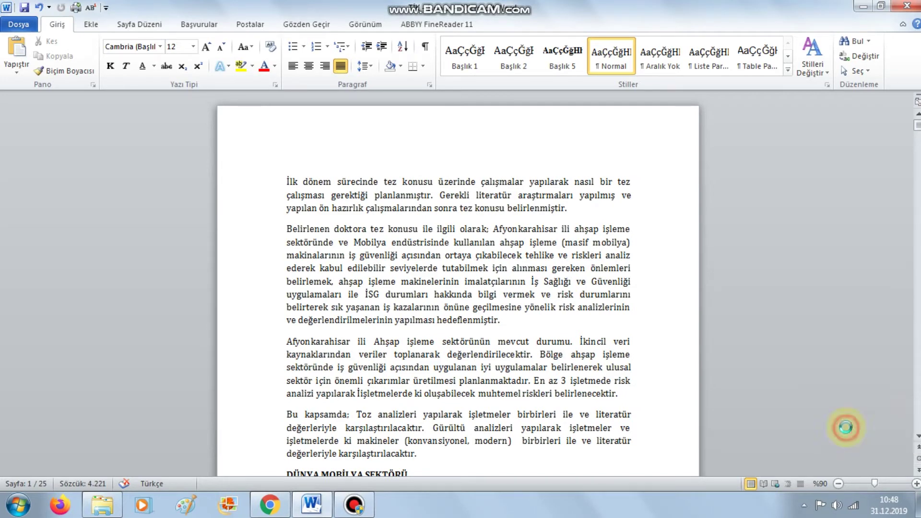
left_click_drag(502, 27, 520, 174)
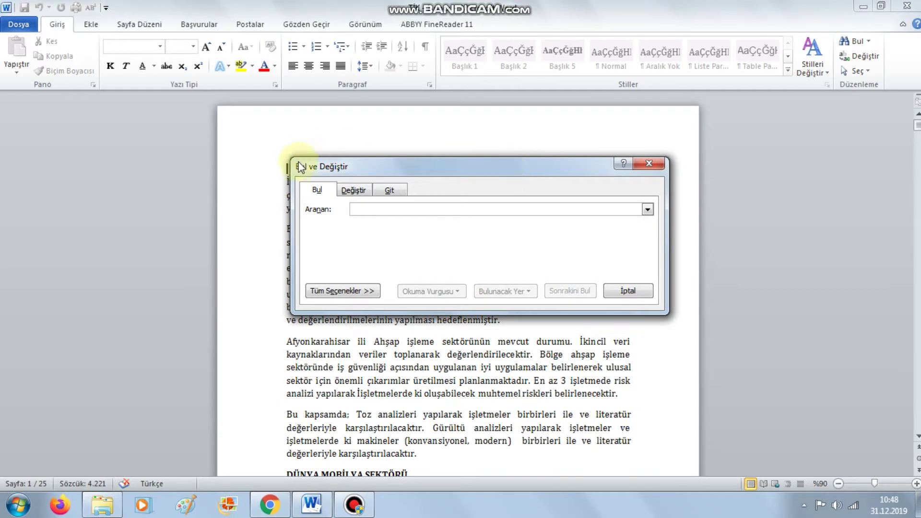
left_click(353, 190)
left_click(390, 190)
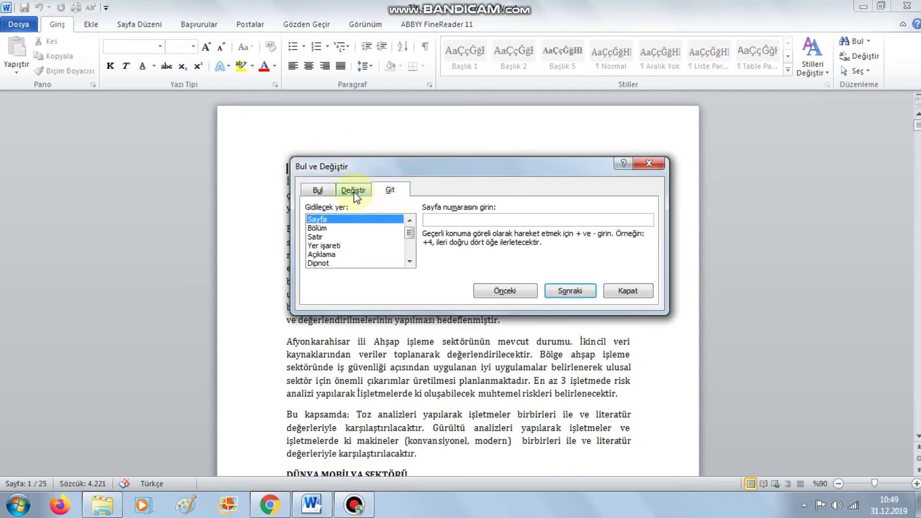
left_click(353, 190)
left_click(318, 190)
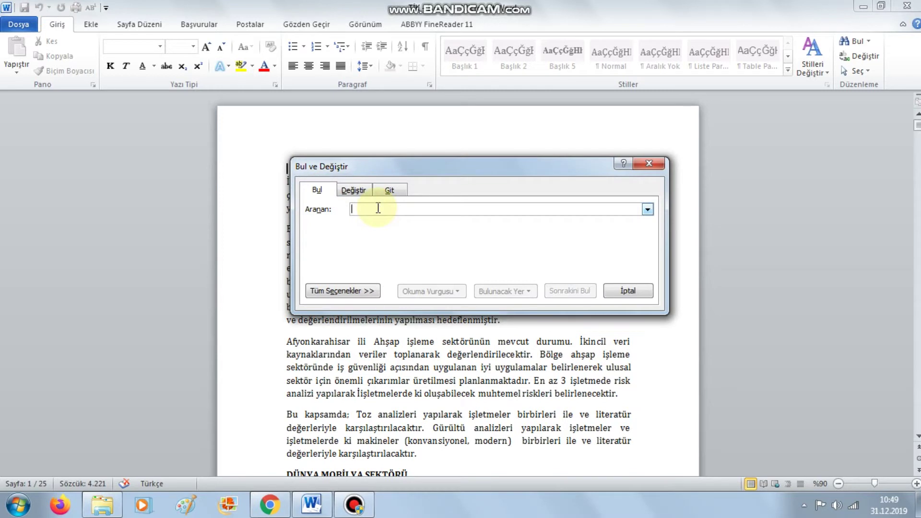
type("ahşap")
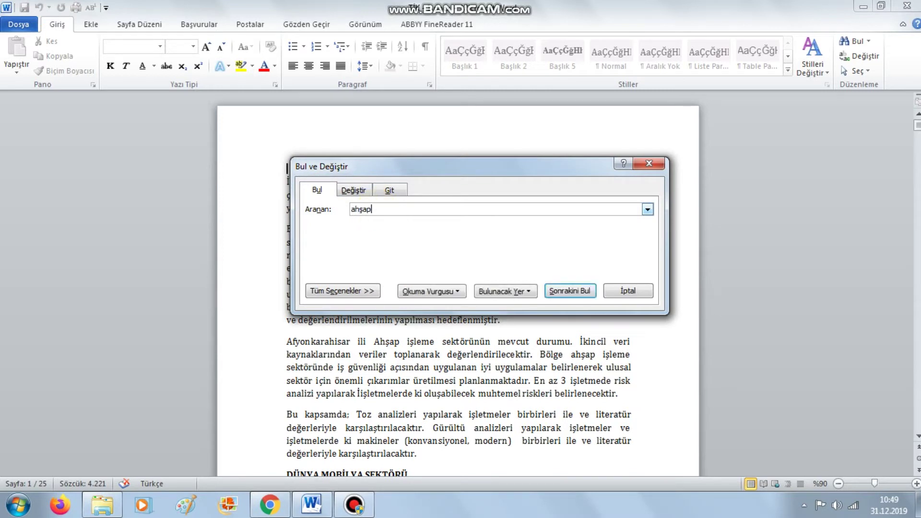
key("Return")
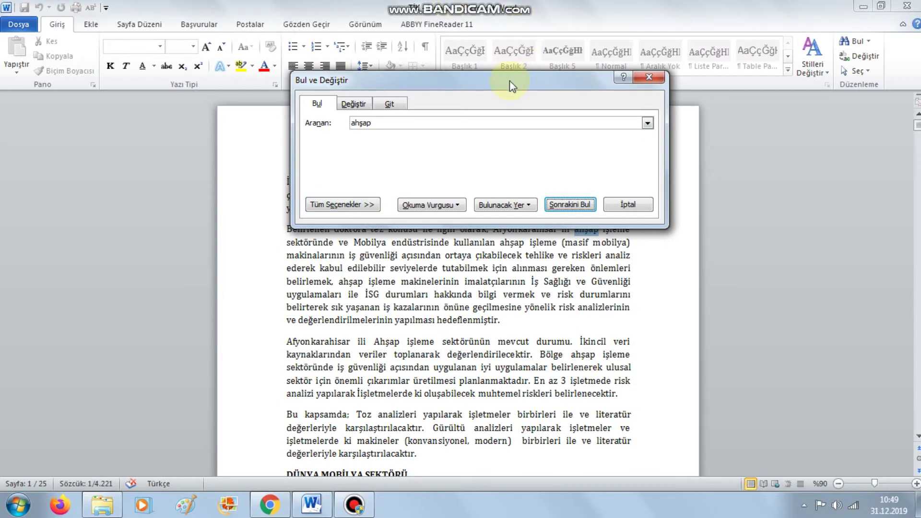
mouse_move(510, 86)
left_mouse_down()
mouse_move(672, 288)
mouse_move(550, 347)
left_mouse_up()
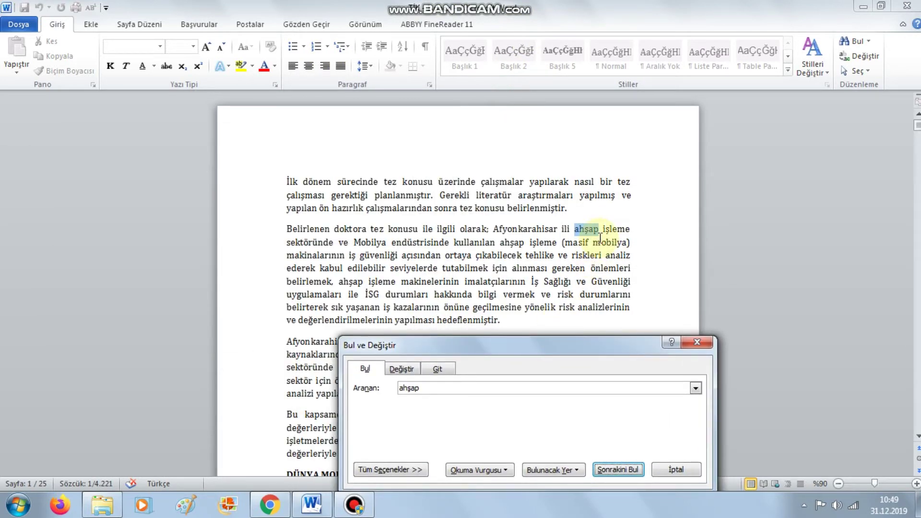
Step: Replace all 51 occurrences of 'ahşap' with 'odun' and dismiss the confirmation
left_click(400, 369)
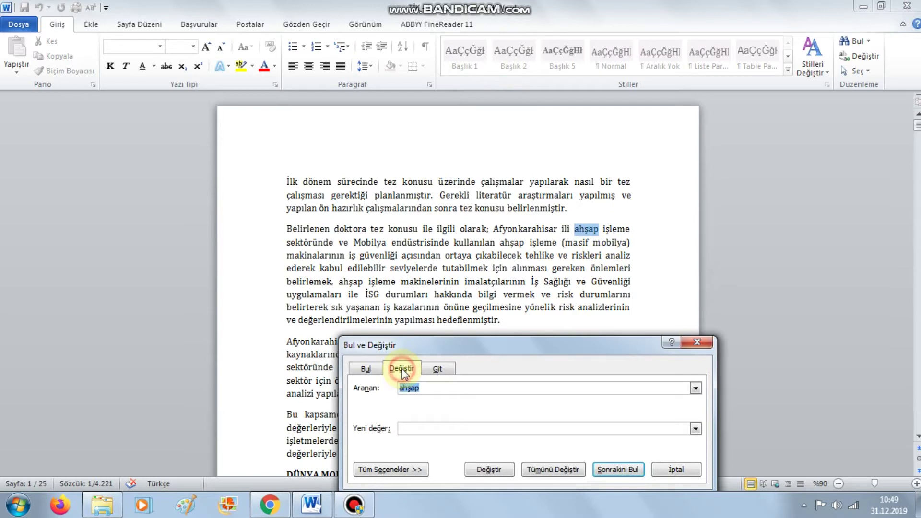
left_click(421, 428)
type("odun")
left_click(567, 469)
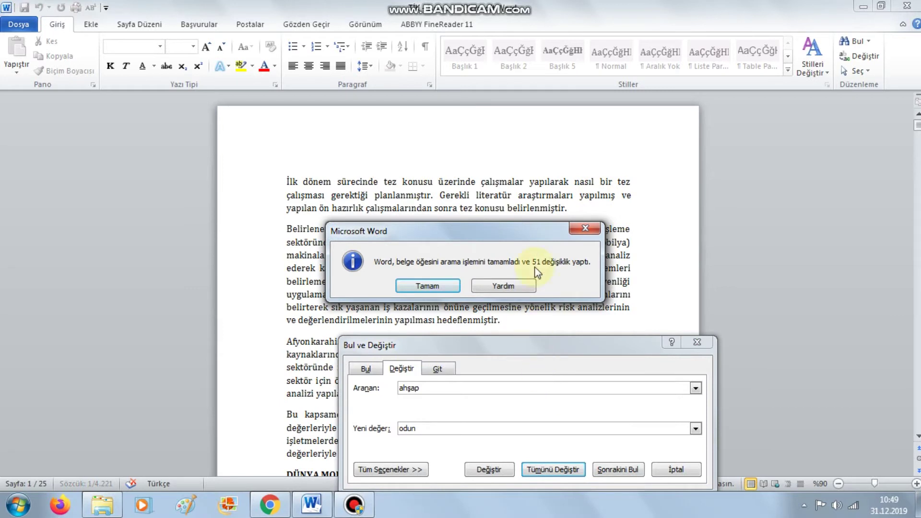
left_click(584, 229)
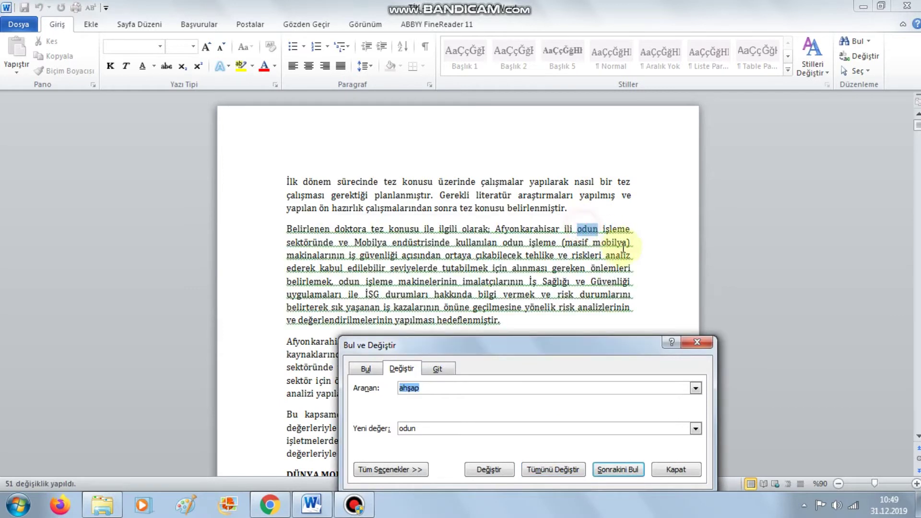
Step: Compare undo and redo of the 'odun' replacement, close Find and Replace, and restore 'ahşap'
left_click(595, 230)
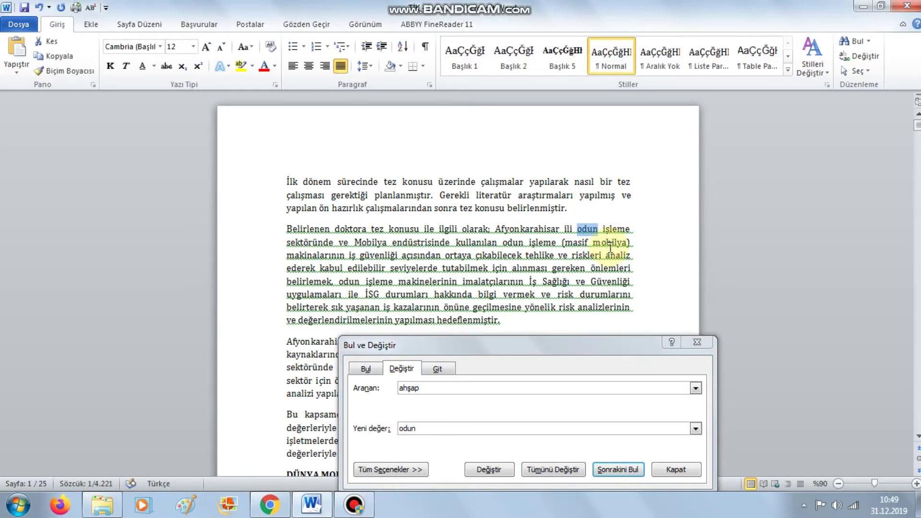
key("ctrl+z")
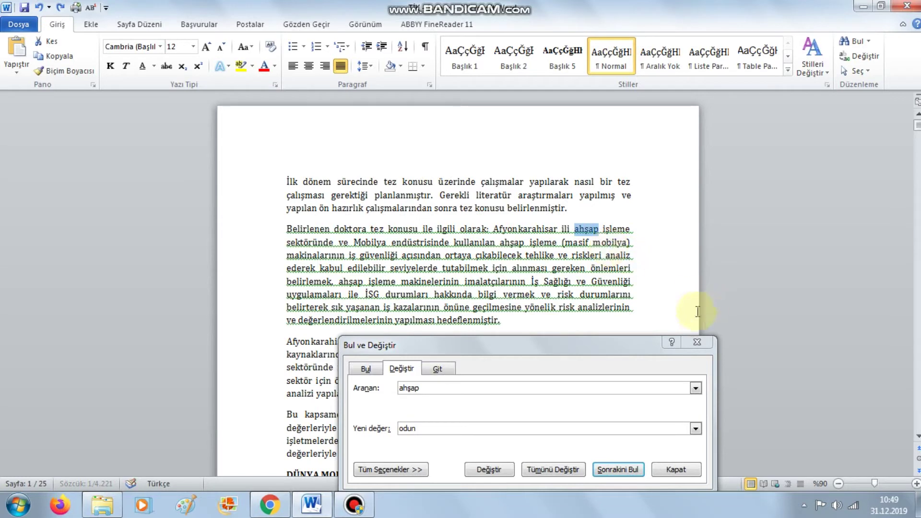
key("ctrl+y")
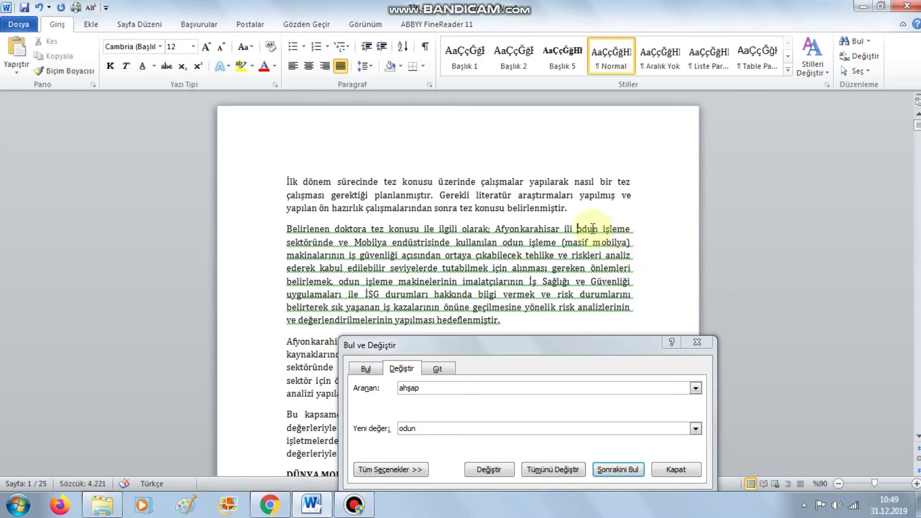
left_click_drag(603, 230, 578, 229)
key("ctrl+z")
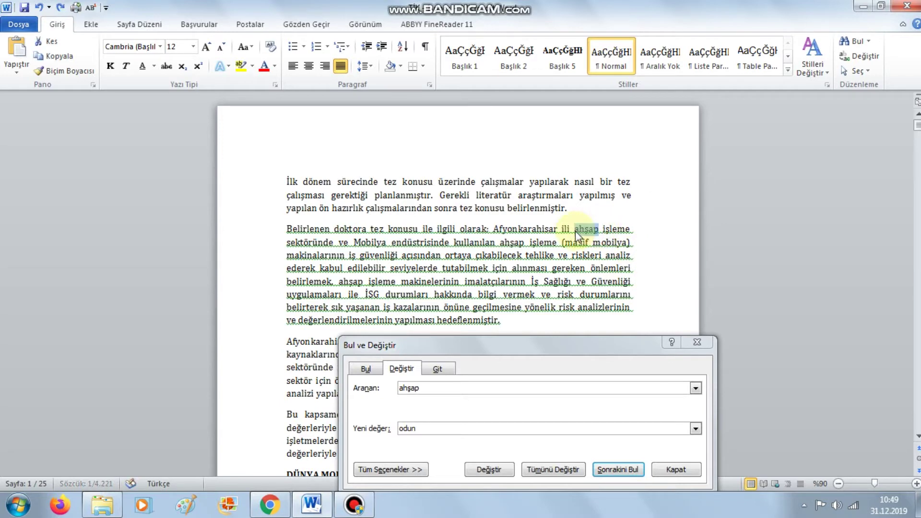
key("ctrl+y")
left_click(701, 343)
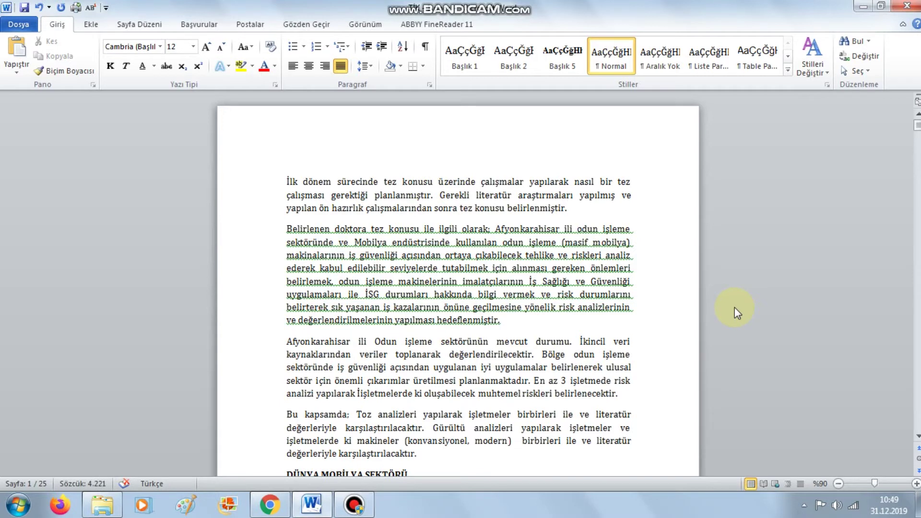
key("ctrl+z")
left_click(662, 292)
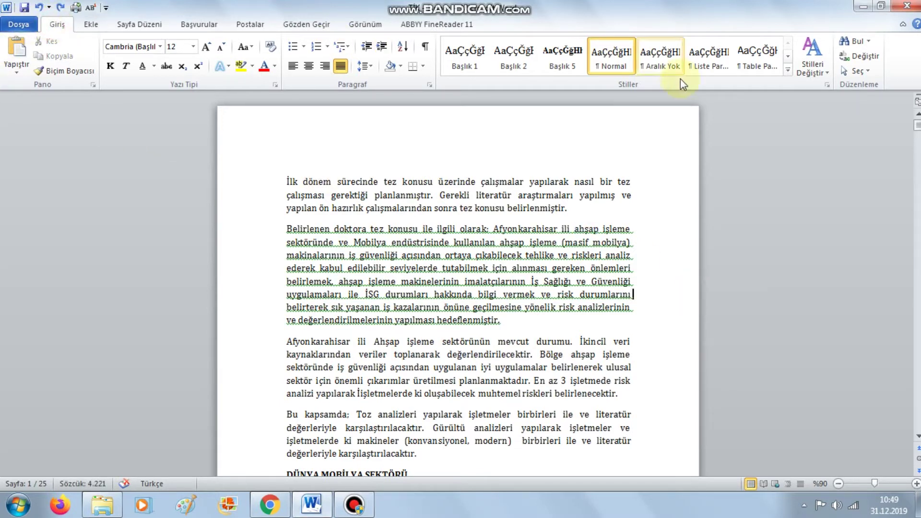
left_click(868, 42)
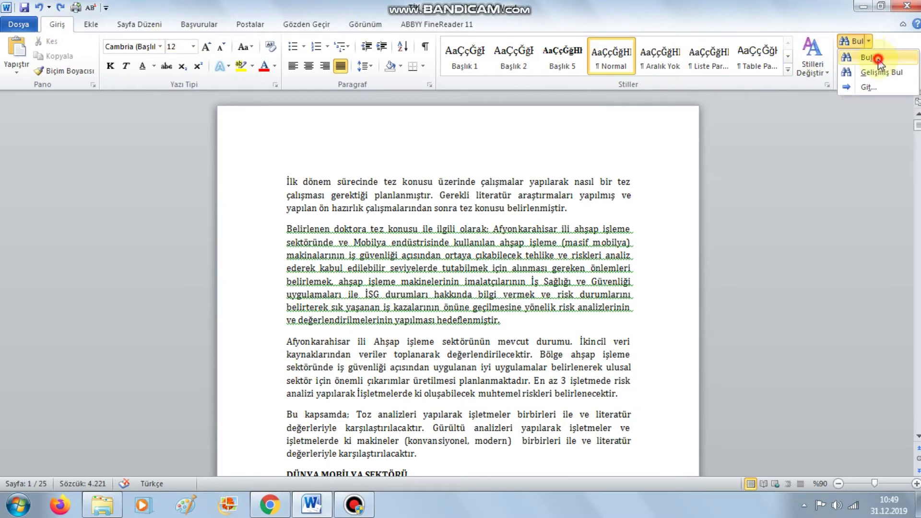
left_click(878, 59)
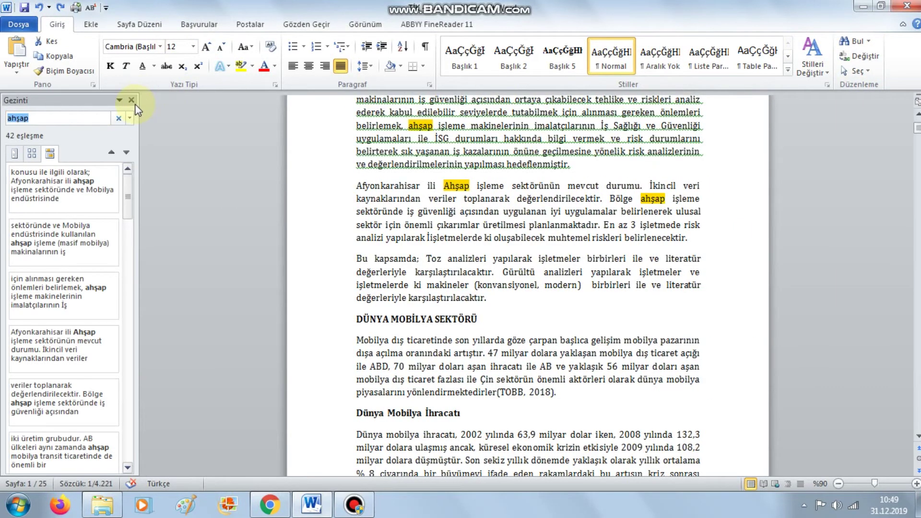
left_click(131, 100)
left_click(859, 56)
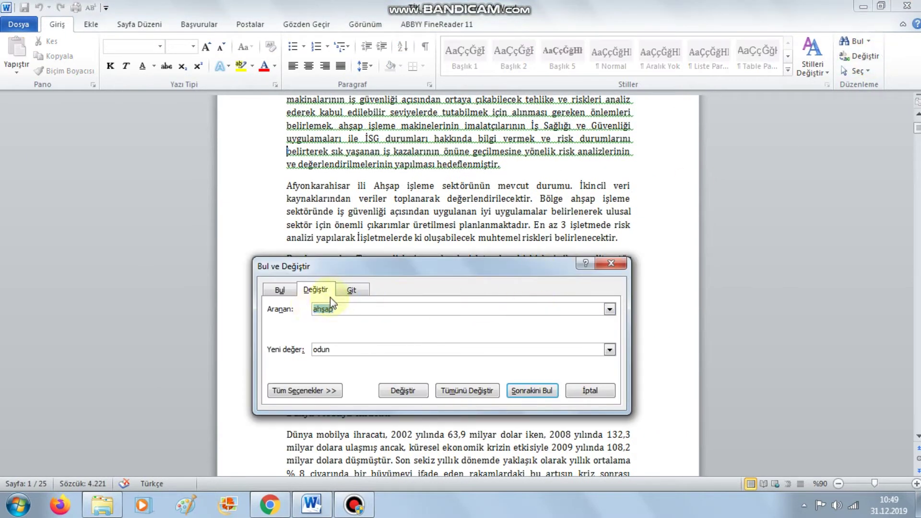
key("BackSpace")
double_click(353, 350)
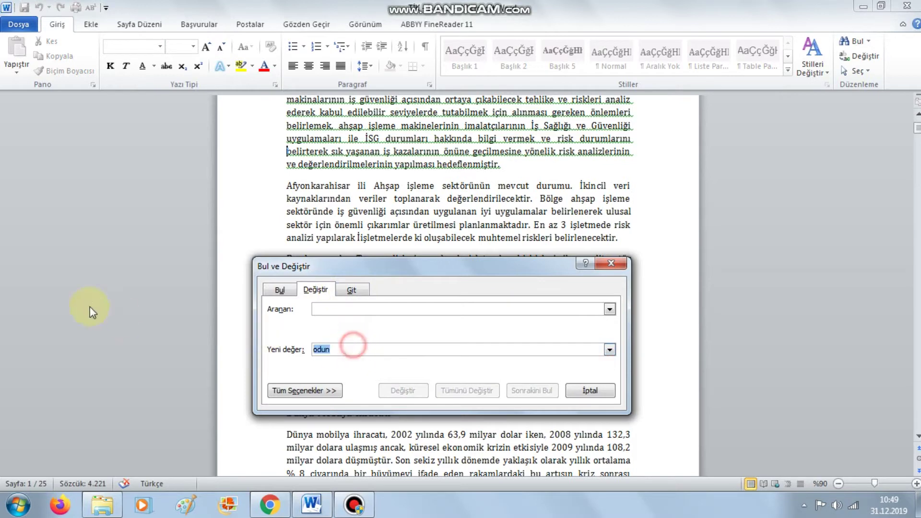
key("BackSpace")
left_click(280, 289)
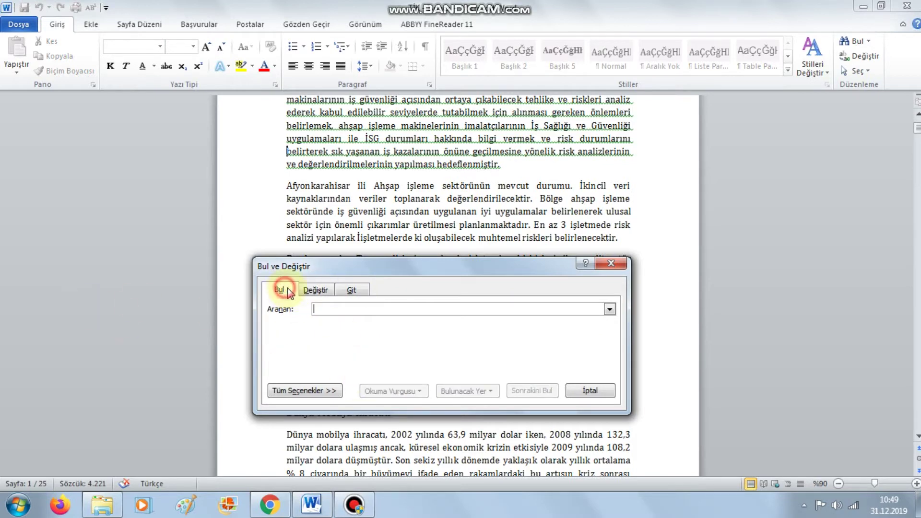
left_click(611, 264)
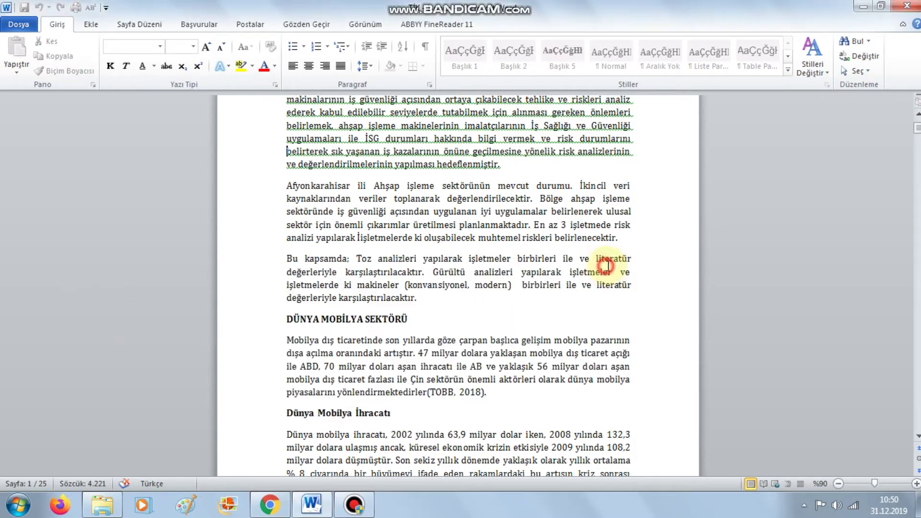
Step: Browse to the nearest edit, then jump heading by heading to the export table
left_click(918, 459)
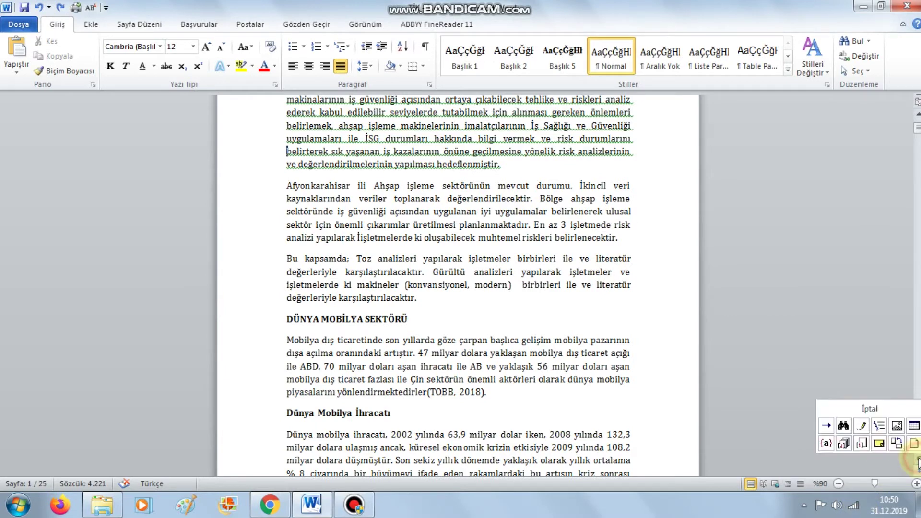
left_click(864, 426)
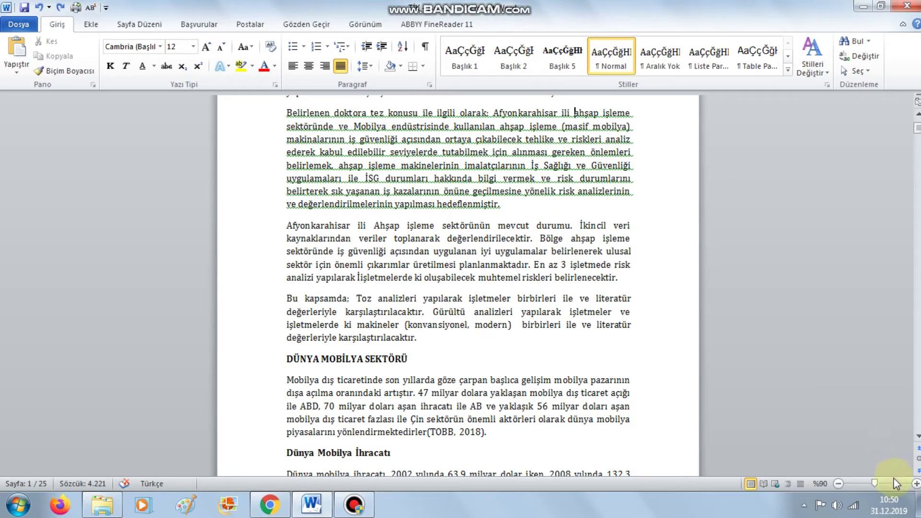
left_click(917, 459)
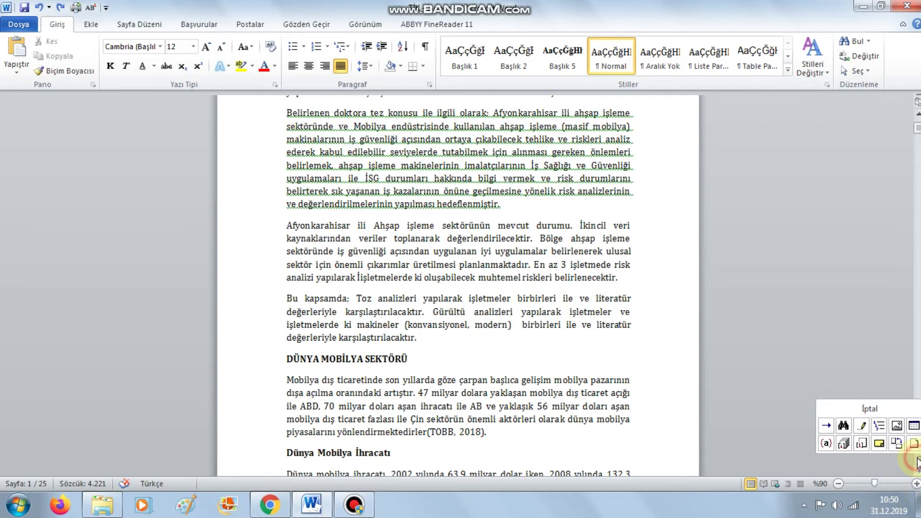
left_click(884, 425)
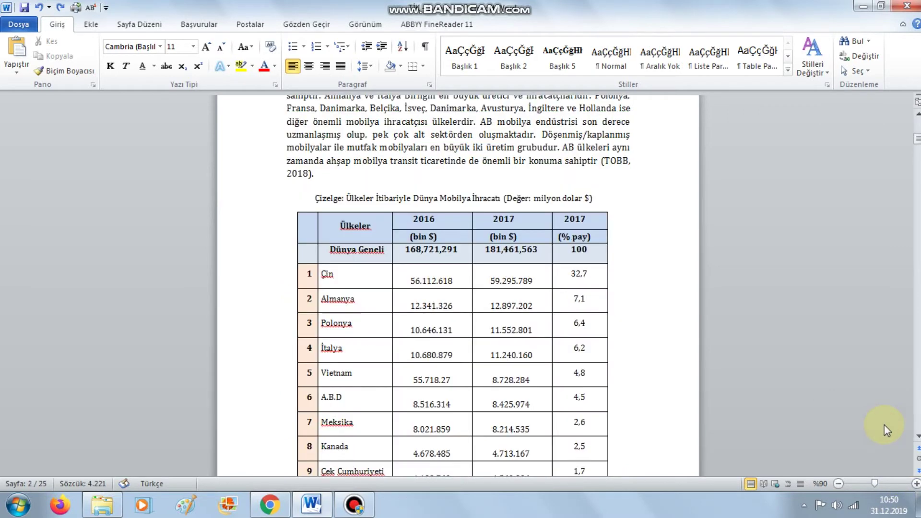
left_click(918, 462)
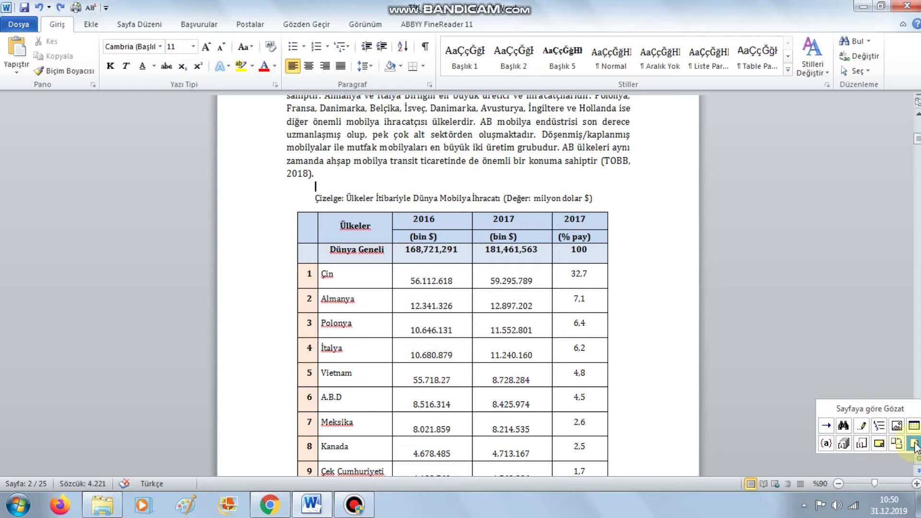
Step: Browse by comments, then by graphics to reach the top-five export countries chart
scroll(915, 445, "up", 1)
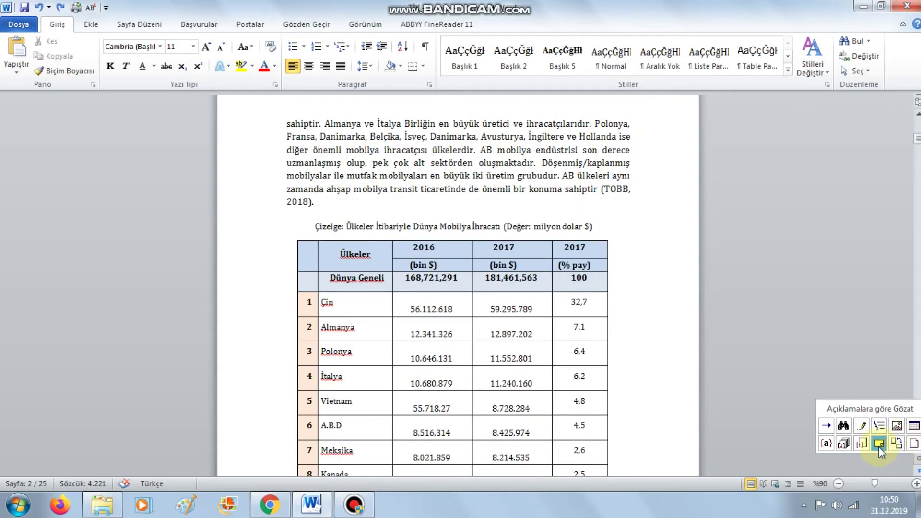
left_click(904, 426)
scroll(648, 329, "down", 4)
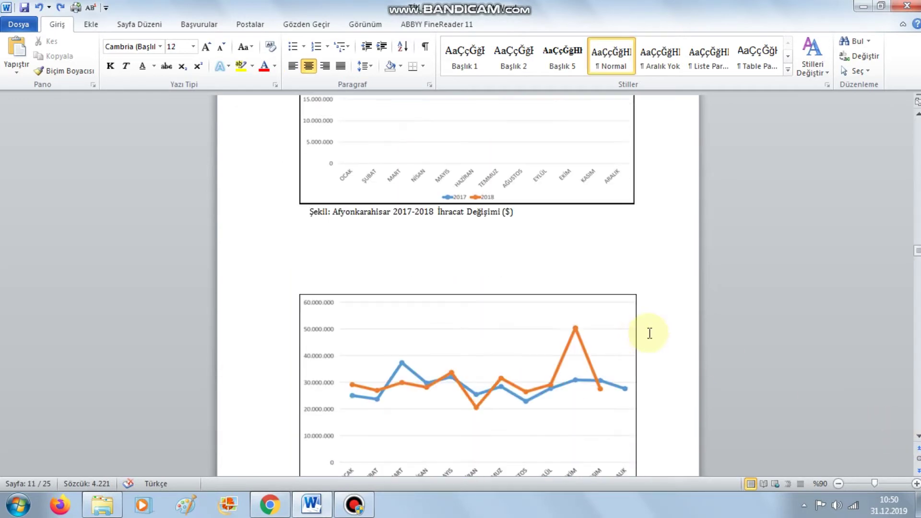
left_click(918, 458)
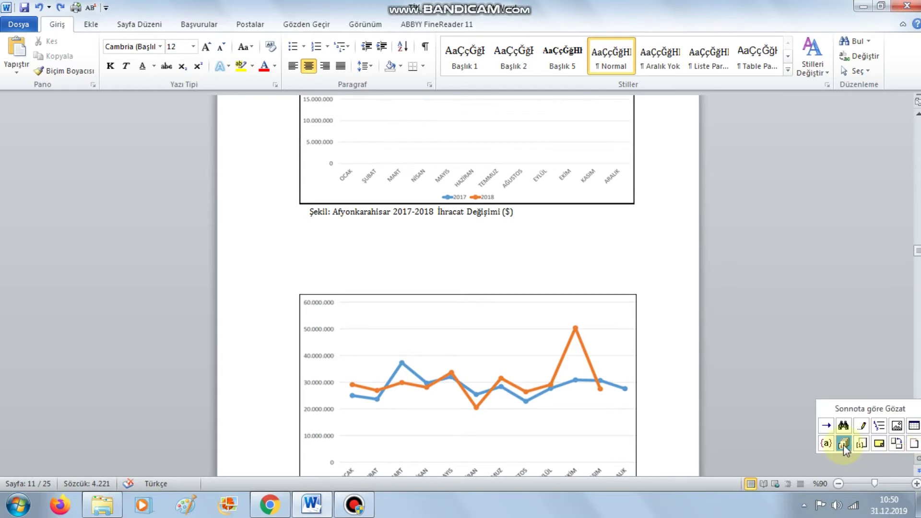
left_click(918, 459)
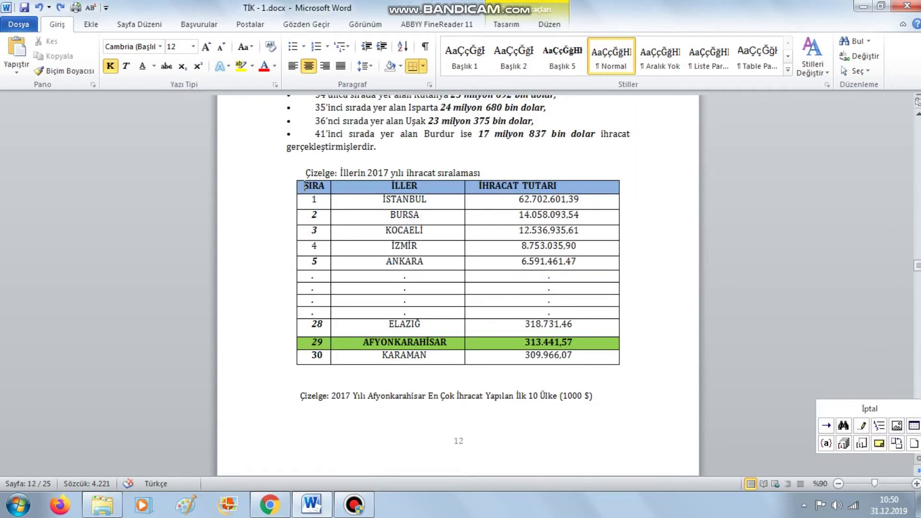
left_click(886, 431)
scroll(638, 351, "down", 4)
scroll(641, 358, "down", 1)
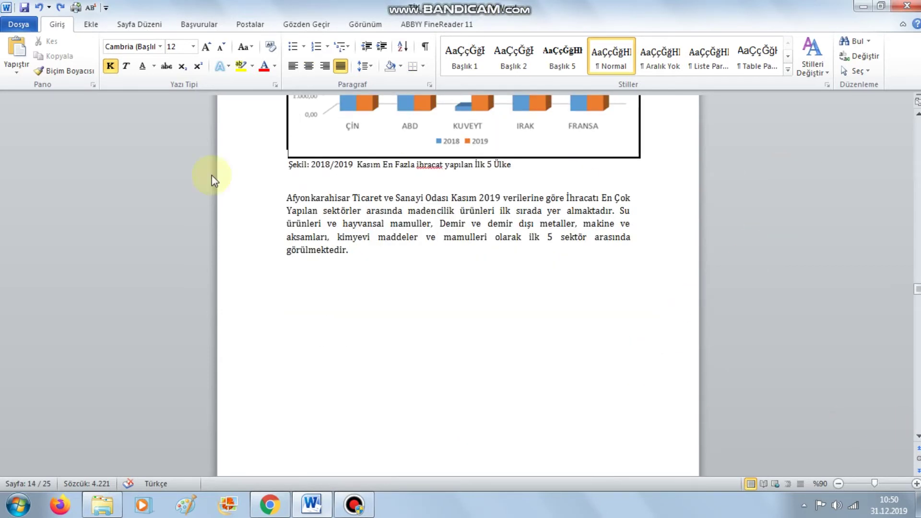
Step: Switch to Full Screen Reading view and look through its Tools list
scroll(671, 418, "down", 1)
scroll(672, 418, "down", 1)
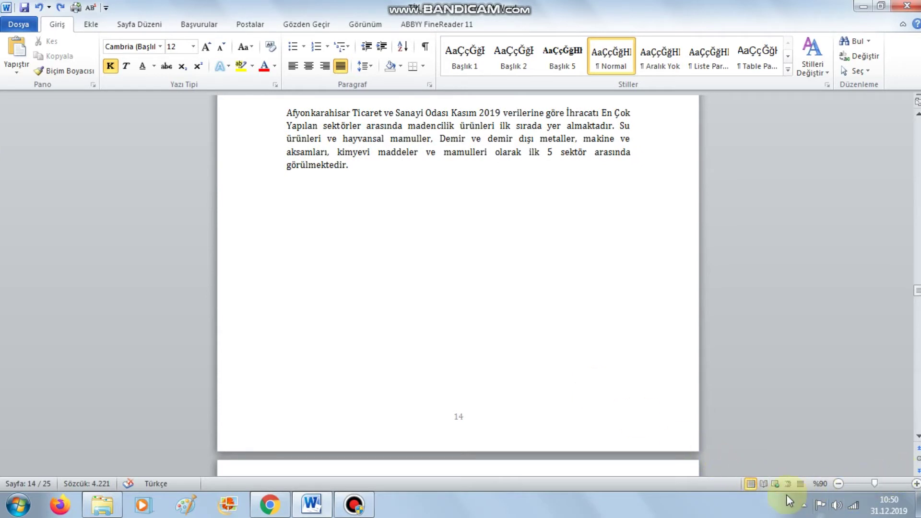
left_click(762, 486)
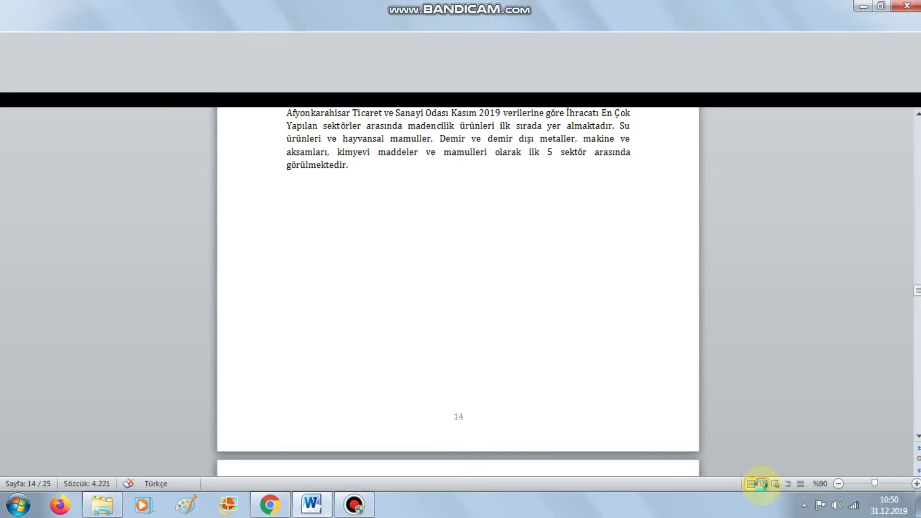
scroll(666, 390, "down", 1)
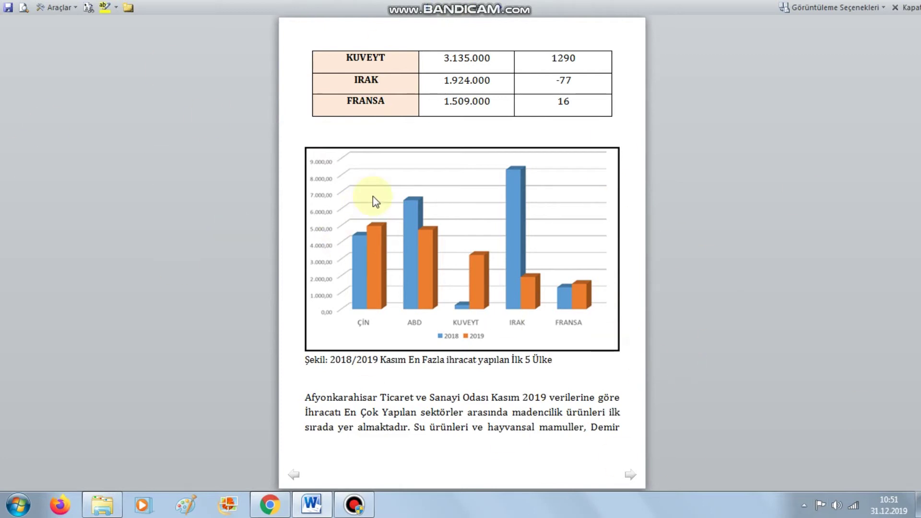
left_click(65, 7)
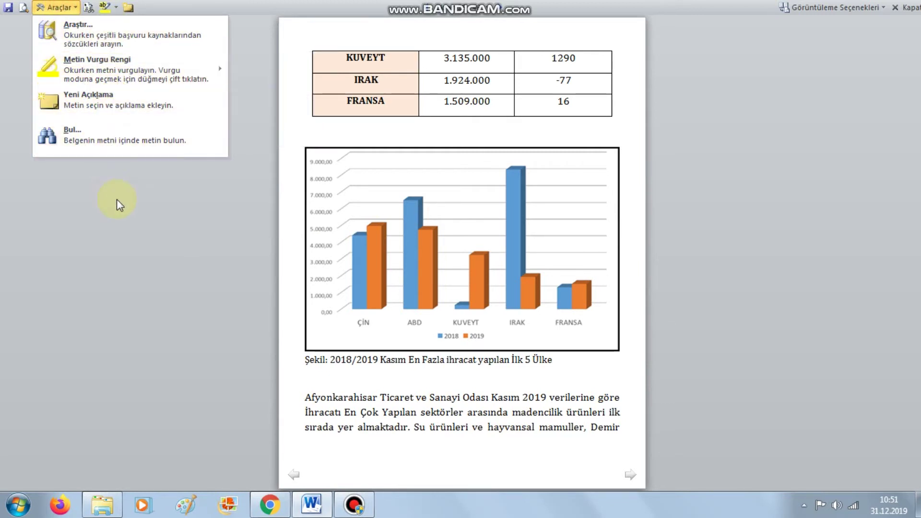
left_click(130, 219)
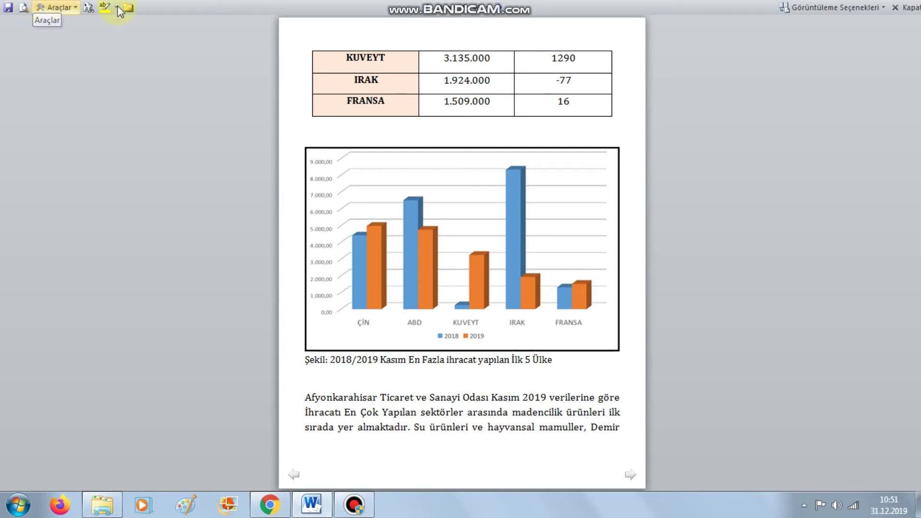
Step: Page back and forward through the reading screens, then close Full Screen Reading
left_click(429, 14)
left_click(428, 14)
left_click(429, 15)
left_click(428, 15)
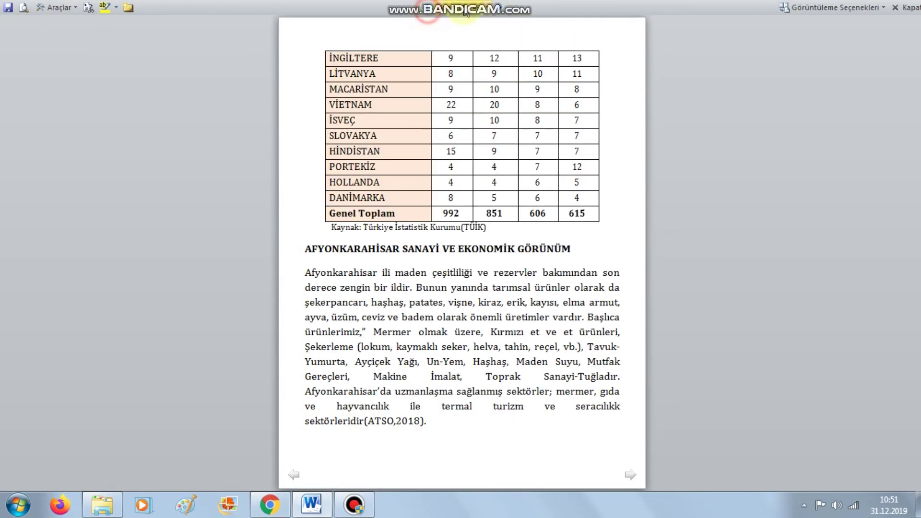
left_click(497, 6)
left_click(498, 6)
left_click(497, 6)
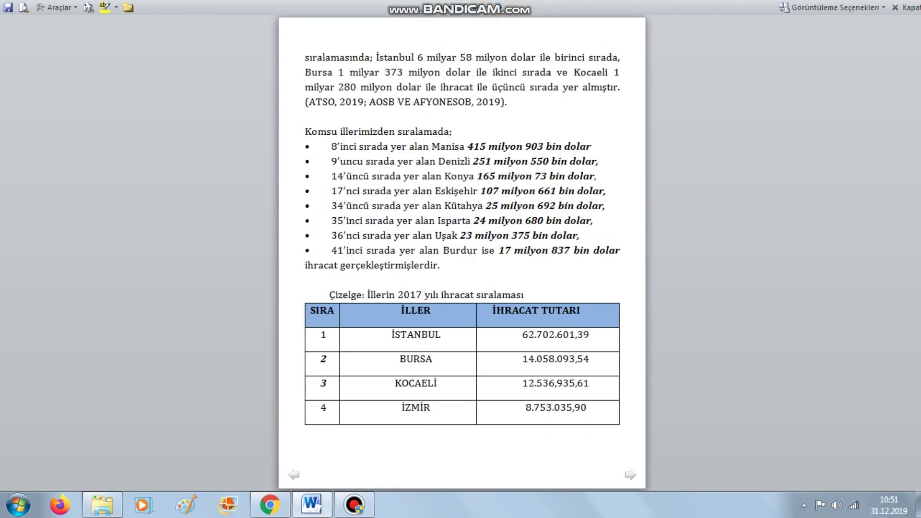
left_click(913, 10)
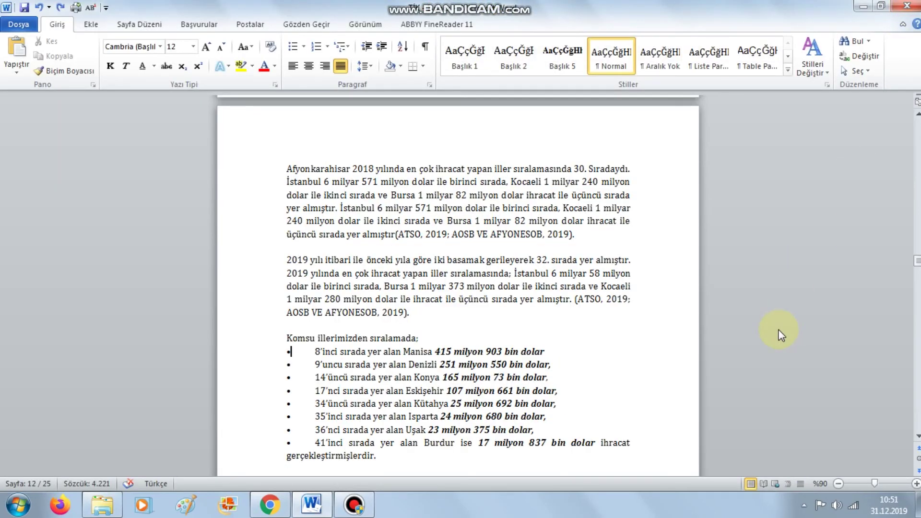
Step: Switch the report to Web Layout view and scroll down through it
scroll(778, 334, "down", 1)
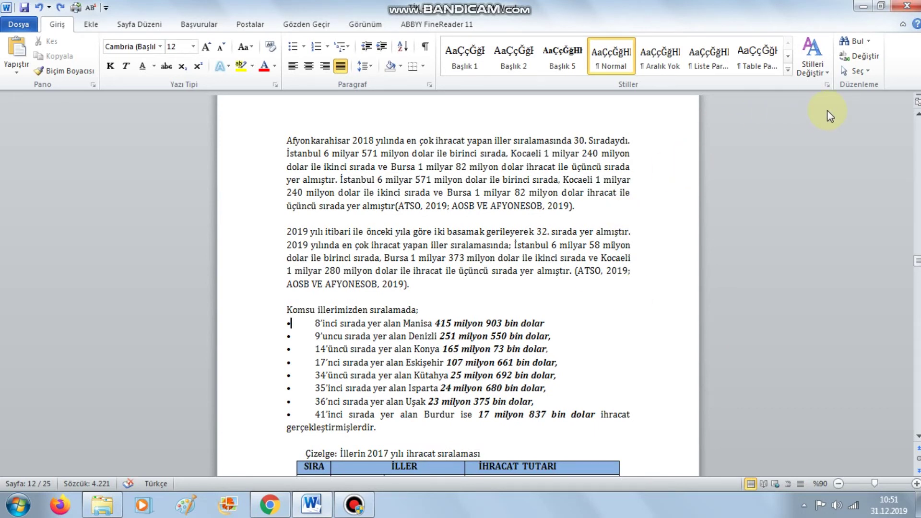
left_click(776, 485)
scroll(436, 426, "down", 3)
scroll(436, 309, "down", 5)
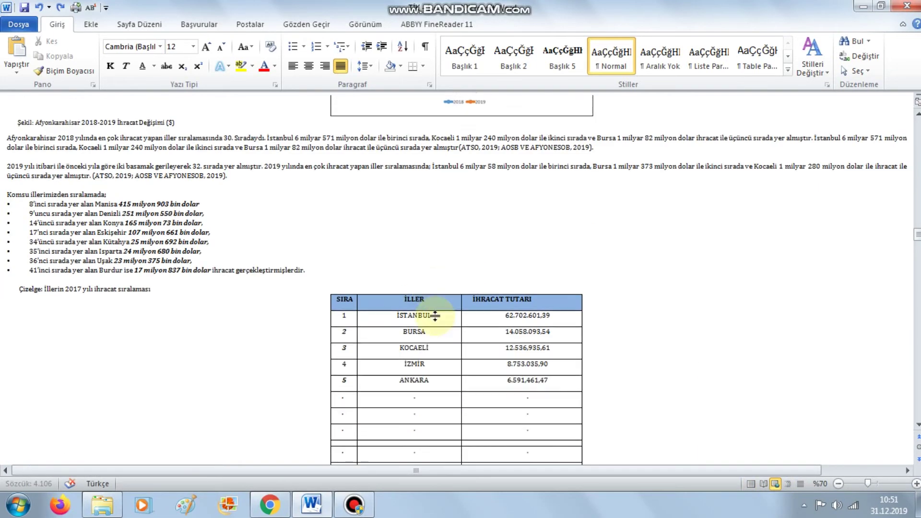
scroll(423, 374, "down", 8)
scroll(408, 357, "down", 5)
scroll(408, 358, "down", 5)
scroll(390, 376, "down", 4)
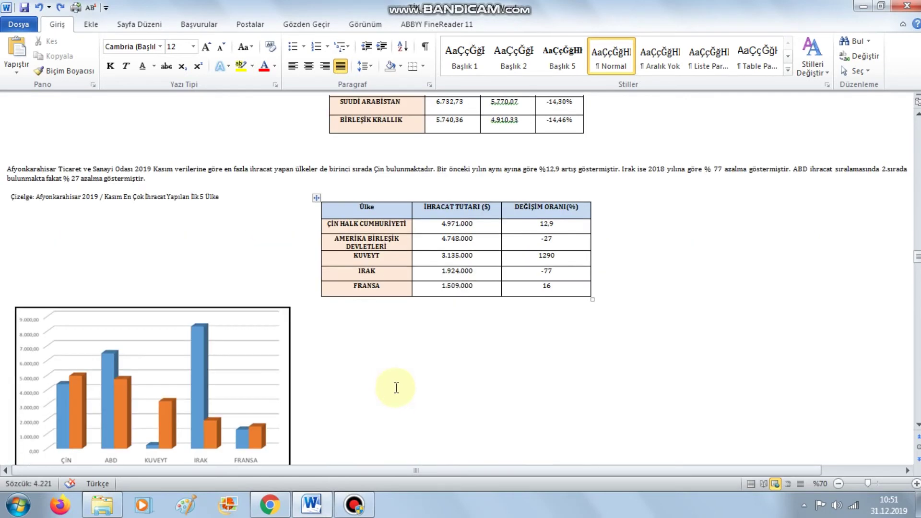
scroll(395, 384, "down", 8)
scroll(408, 422, "down", 5)
scroll(453, 389, "down", 3)
scroll(456, 391, "down", 8)
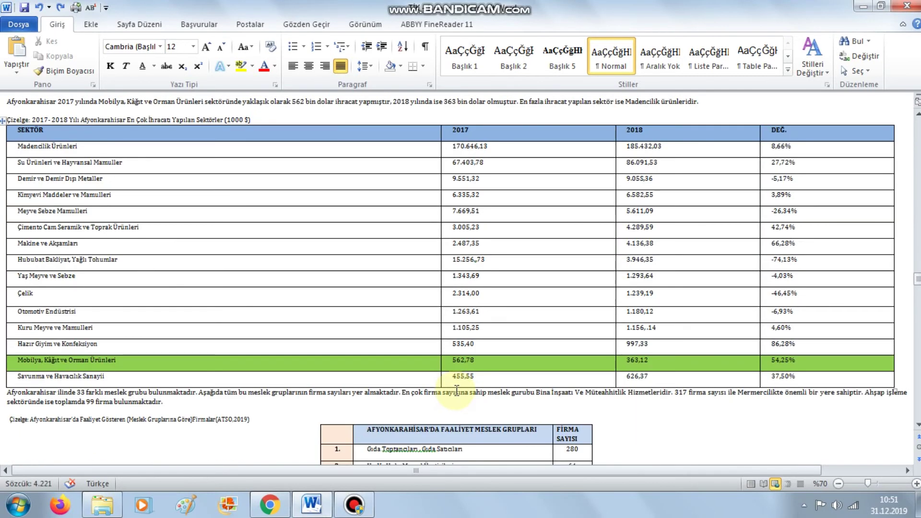
scroll(463, 391, "down", 7)
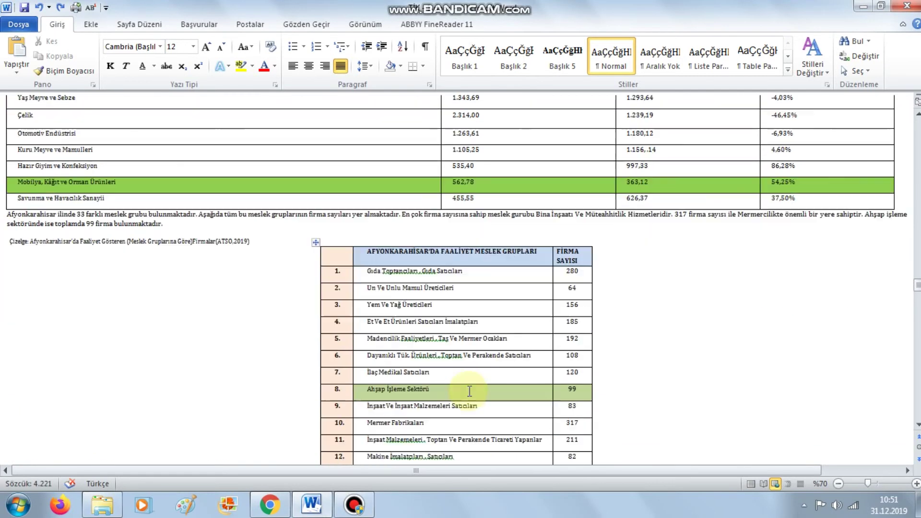
Step: Switch to Outline view and scroll down through the headings
left_click(789, 484)
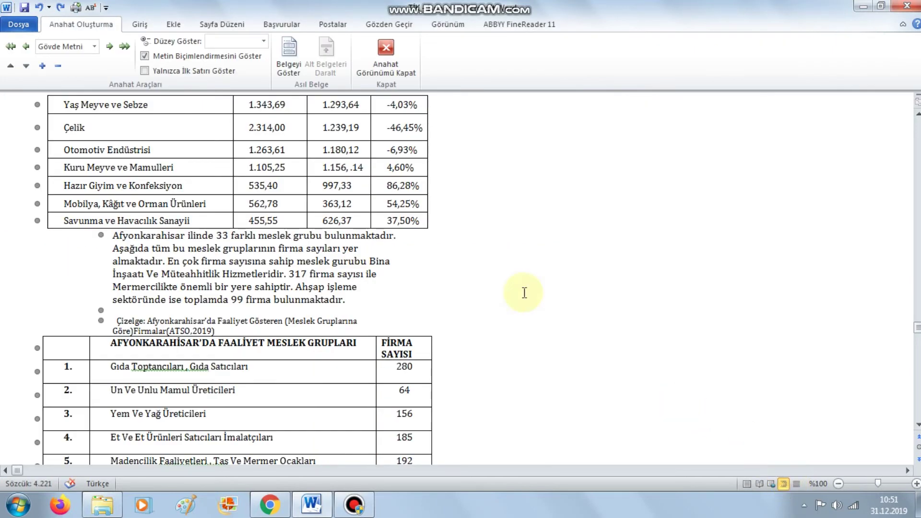
scroll(524, 288, "down", 5)
scroll(601, 260, "down", 7)
scroll(600, 260, "down", 10)
scroll(617, 261, "down", 1)
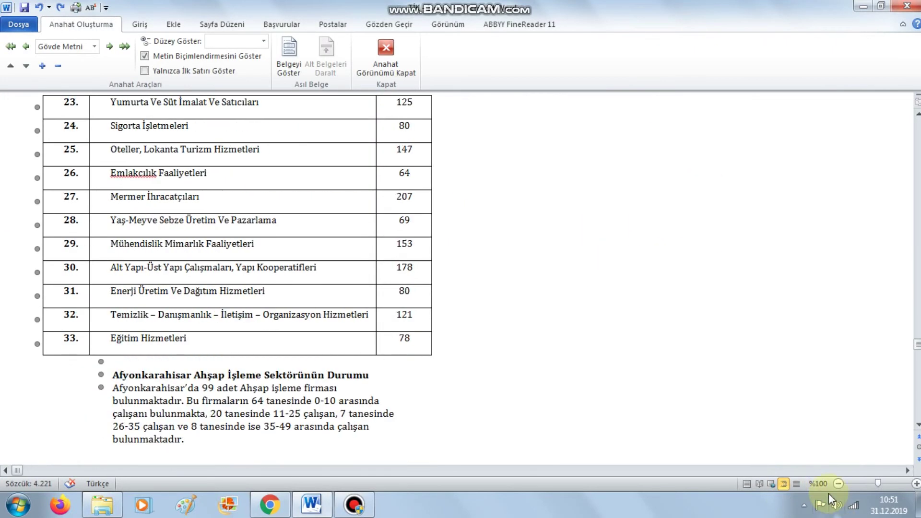
Step: Switch to Draft view, scroll back up, then return to Print Layout
left_click(796, 483)
scroll(520, 264, "up", 10)
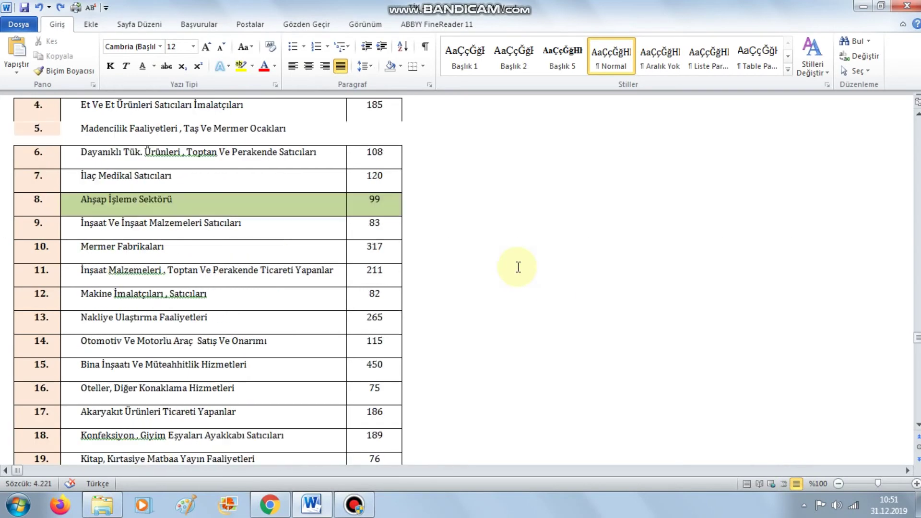
scroll(520, 264, "up", 10)
scroll(518, 268, "up", 10)
scroll(519, 267, "up", 2)
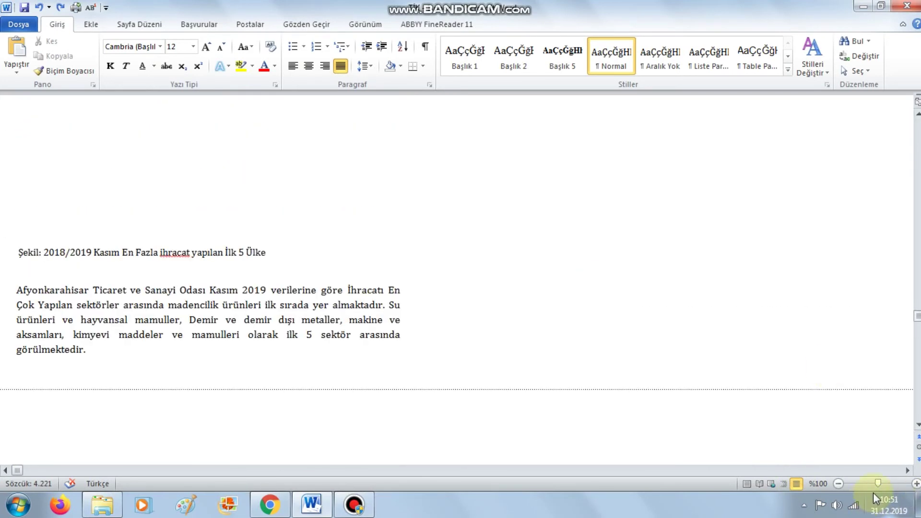
left_click(747, 484)
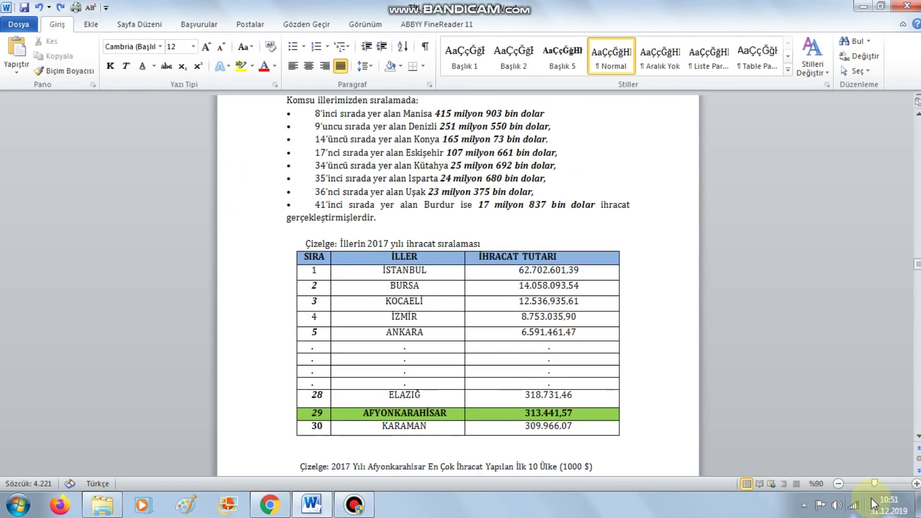
Step: Zoom out to two and three pages, briefly to about 348%, then to all 25 page thumbnails
left_click_drag(875, 483, 860, 483)
left_click(844, 483)
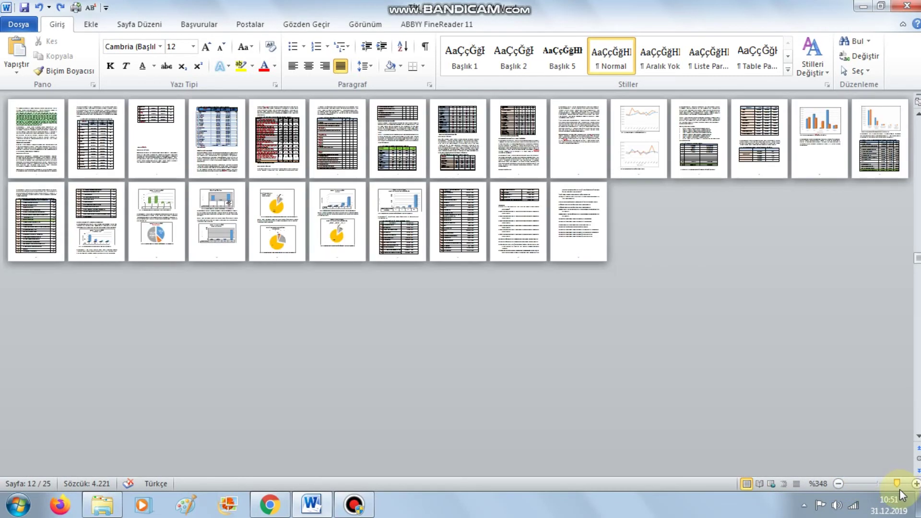
left_click(897, 484)
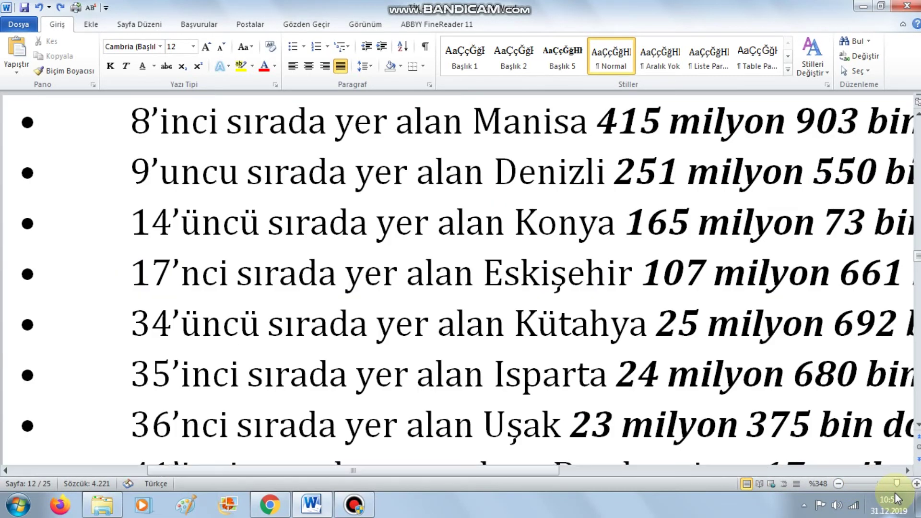
left_click_drag(902, 489, 842, 482)
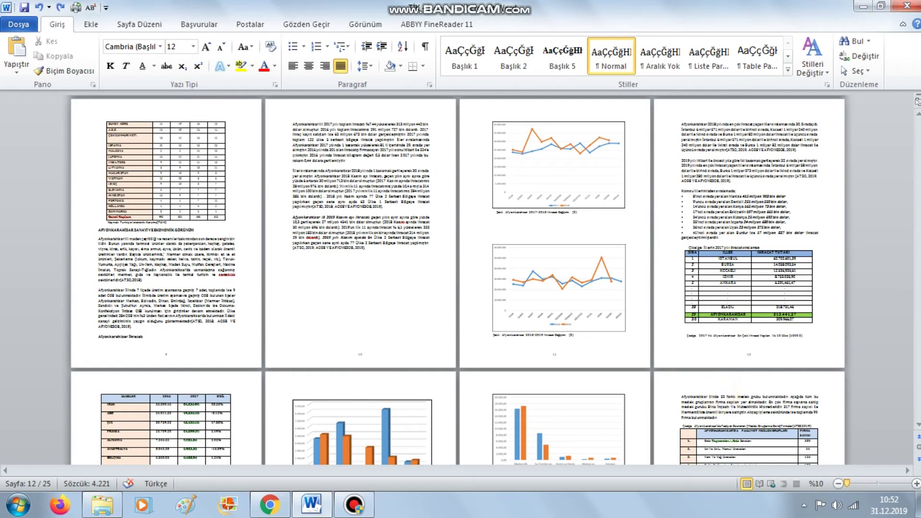
left_click(848, 485)
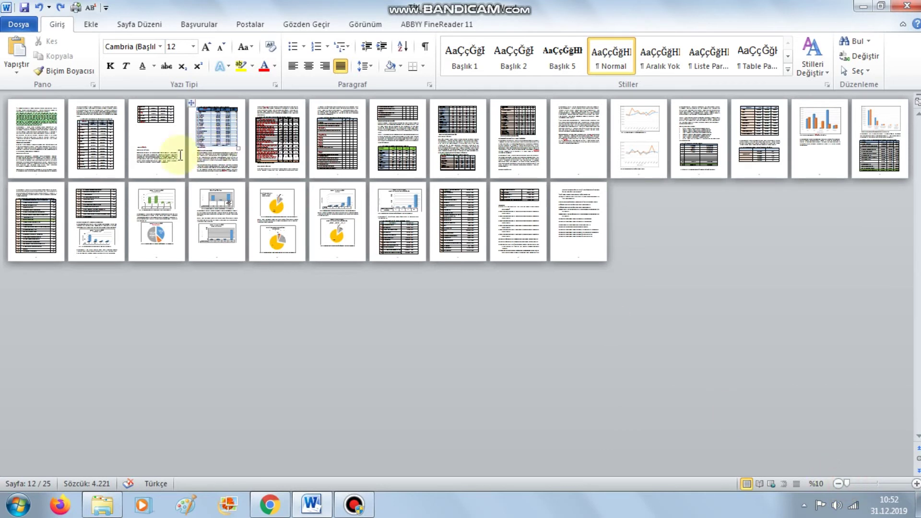
mouse_move(36, 216)
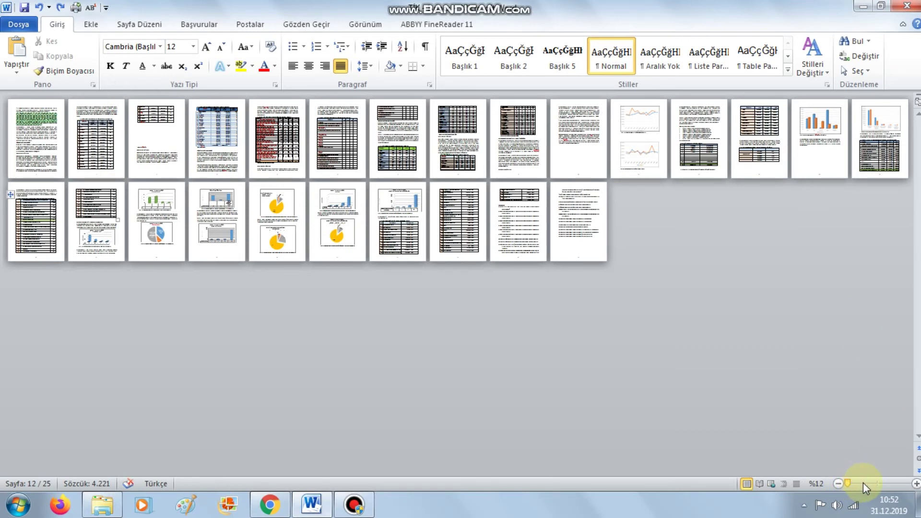
Step: Zoom back in to 60%, up to the 500% maximum, then settle at 140%
left_click_drag(849, 484, 858, 484)
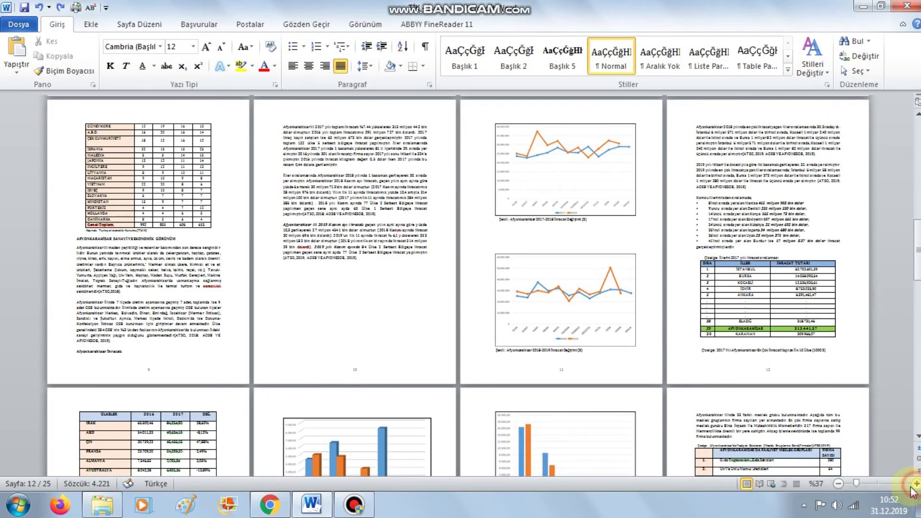
left_click(914, 484)
left_click(914, 485)
left_click(914, 485)
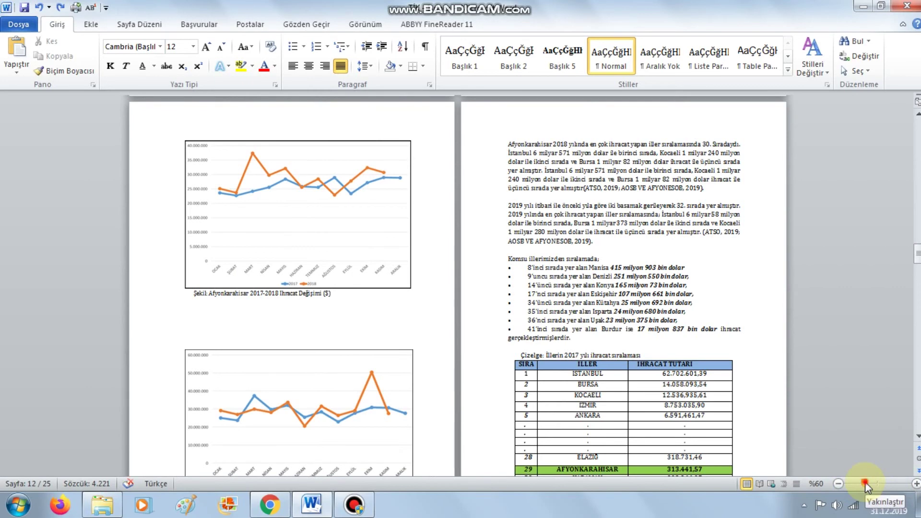
left_click_drag(865, 484, 909, 483)
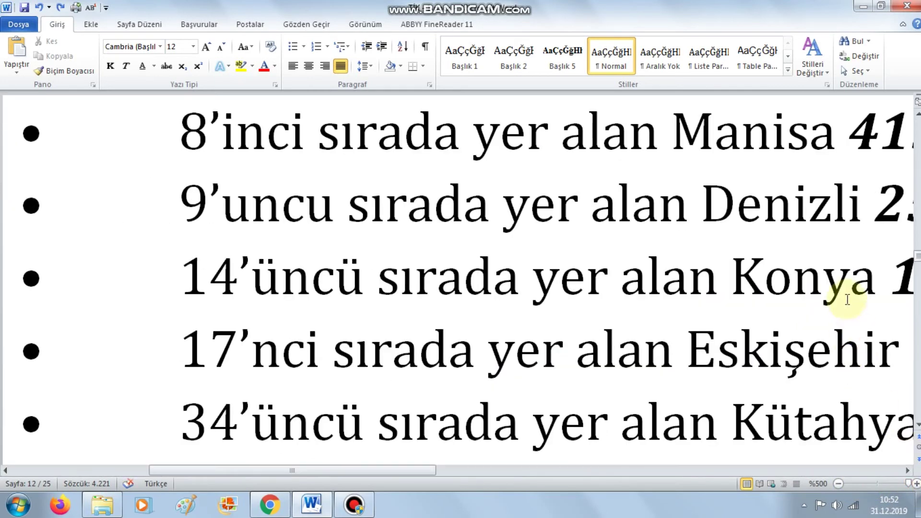
left_click(881, 485)
left_click_drag(879, 484, 876, 484)
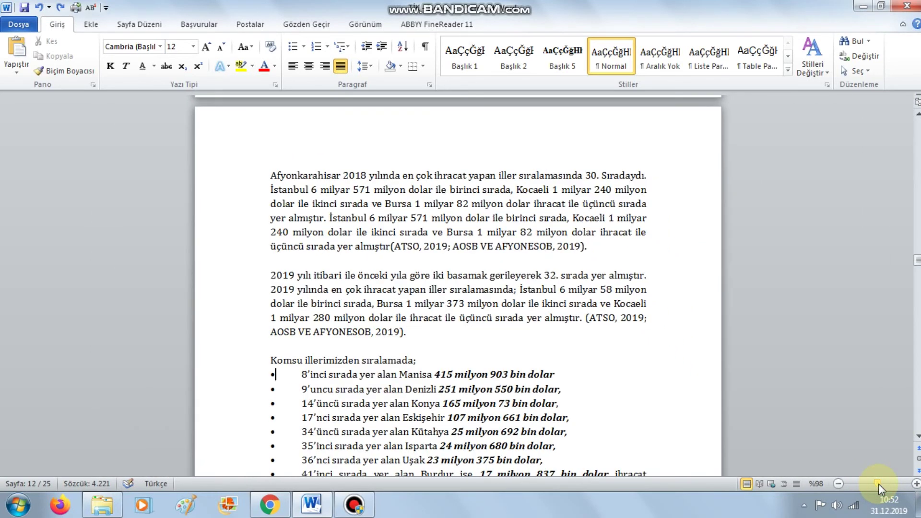
left_click(881, 482)
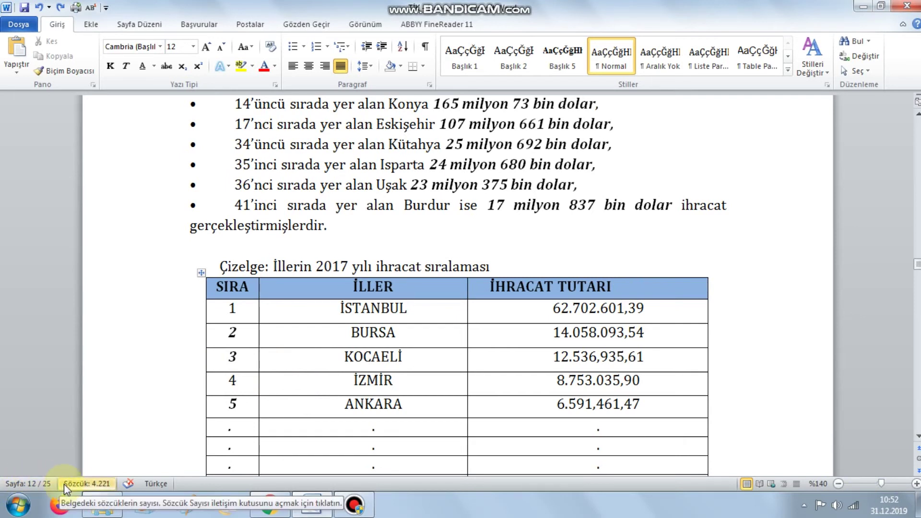
Step: Add Selection Mode and Line Number indicators to the status bar, dismissing a Windows performance warning
right_click(462, 483)
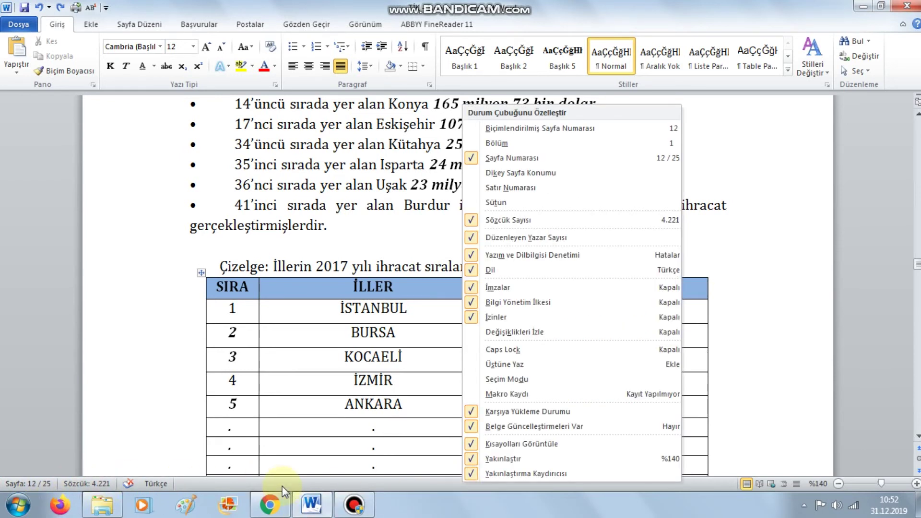
left_click(165, 480)
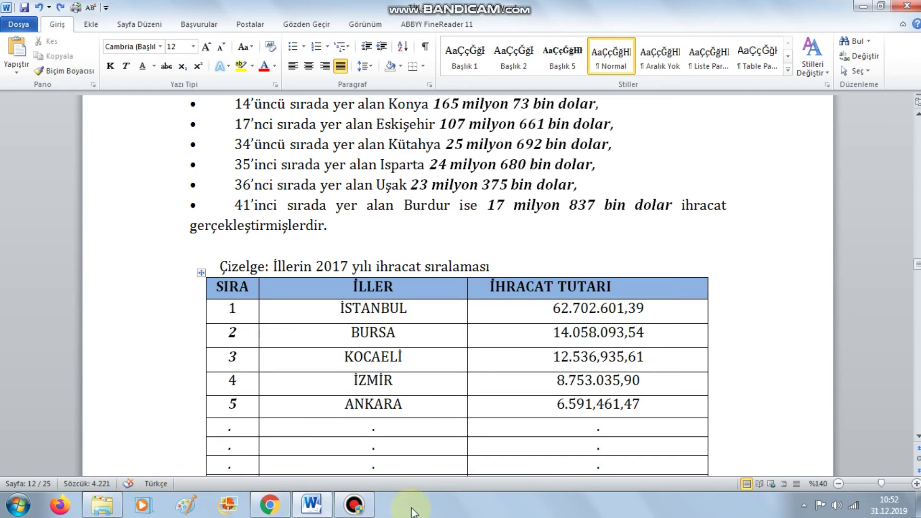
right_click(441, 485)
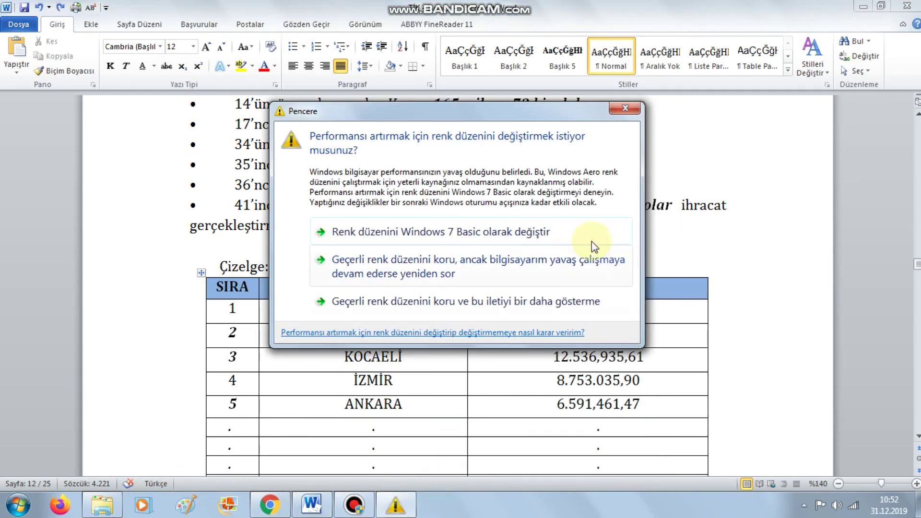
left_click(621, 112)
right_click(485, 485)
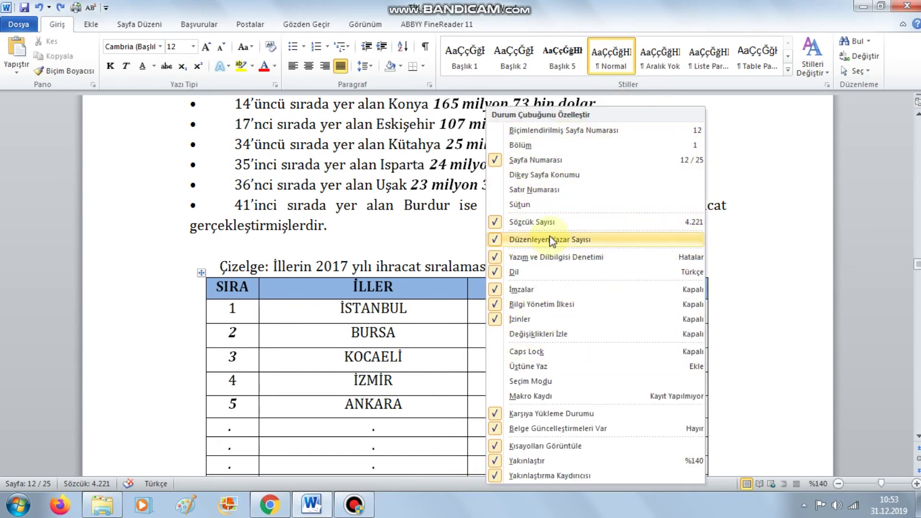
left_click(544, 382)
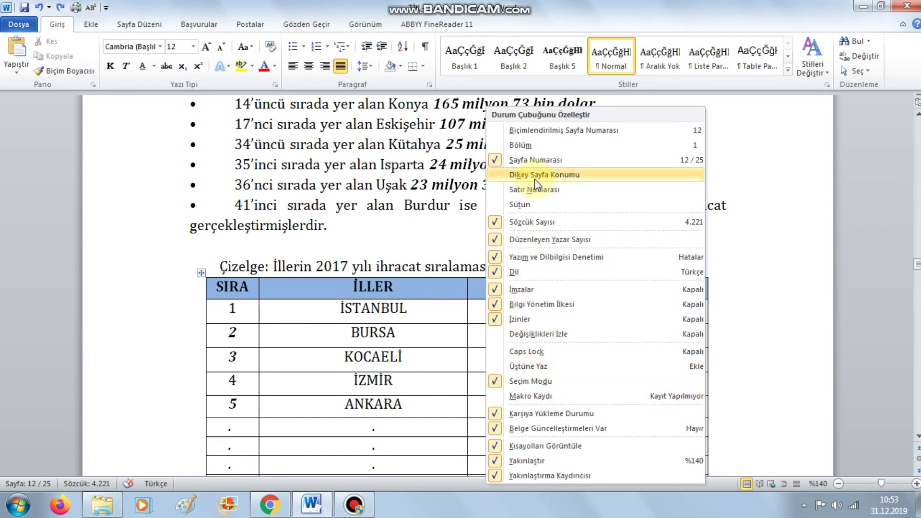
left_click(535, 191)
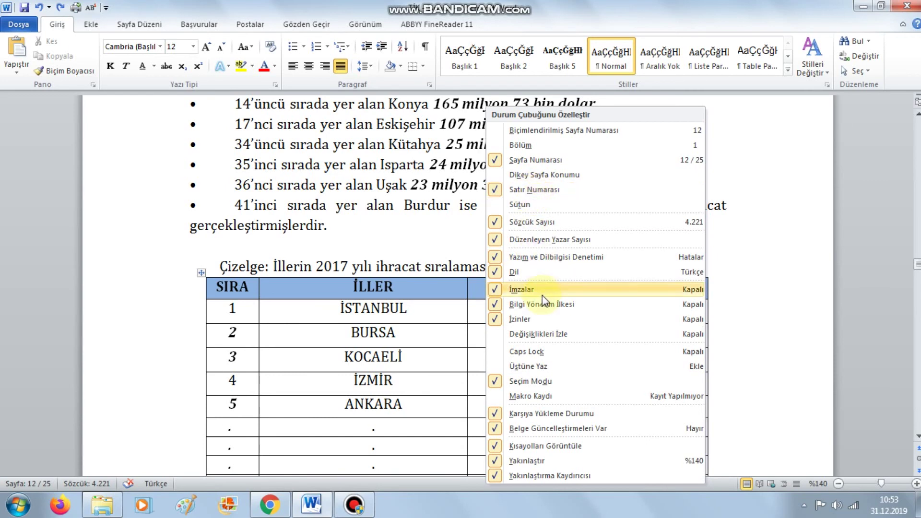
left_click(456, 481)
Step: Jump to the first flagged proofing error using the status bar's proofing icon
scroll(438, 308, "up", 2)
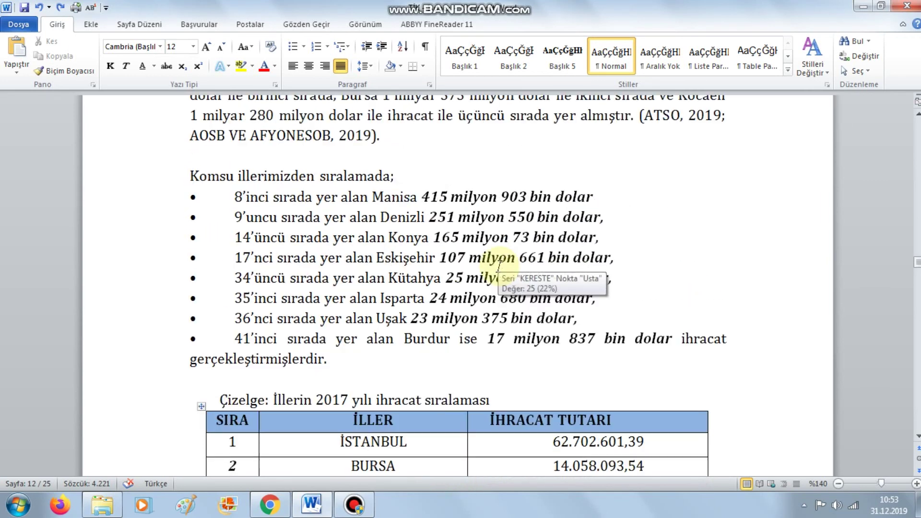
scroll(316, 336, "up", 2)
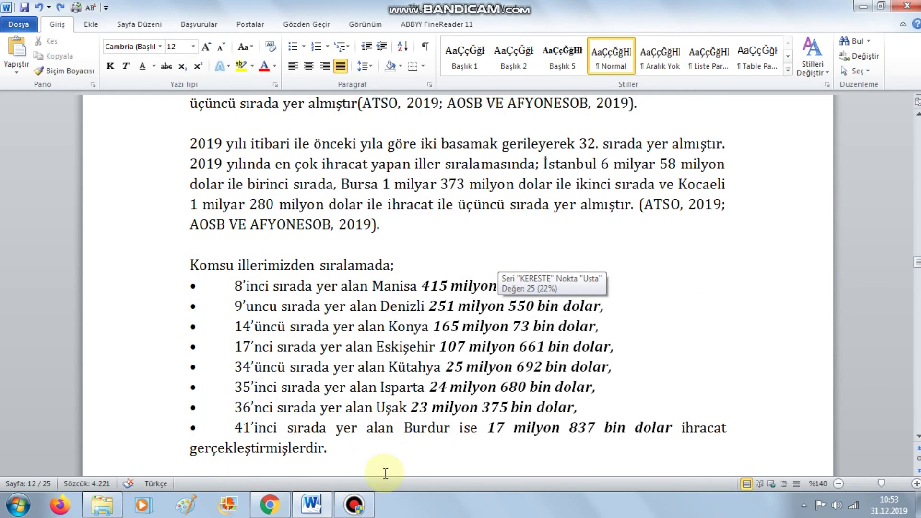
right_click(408, 481)
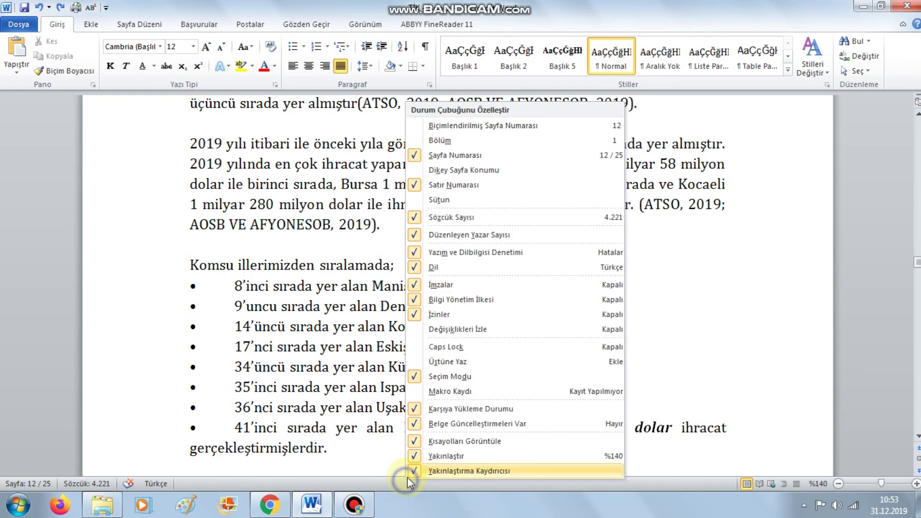
left_click(131, 481)
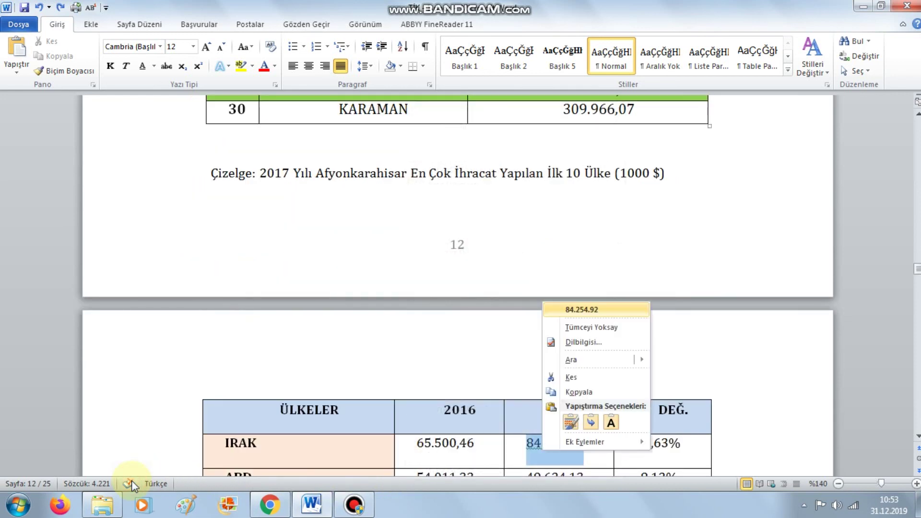
Step: Jump to the next flagged proofing error in the country table and dismiss the suggestions
left_click(130, 484)
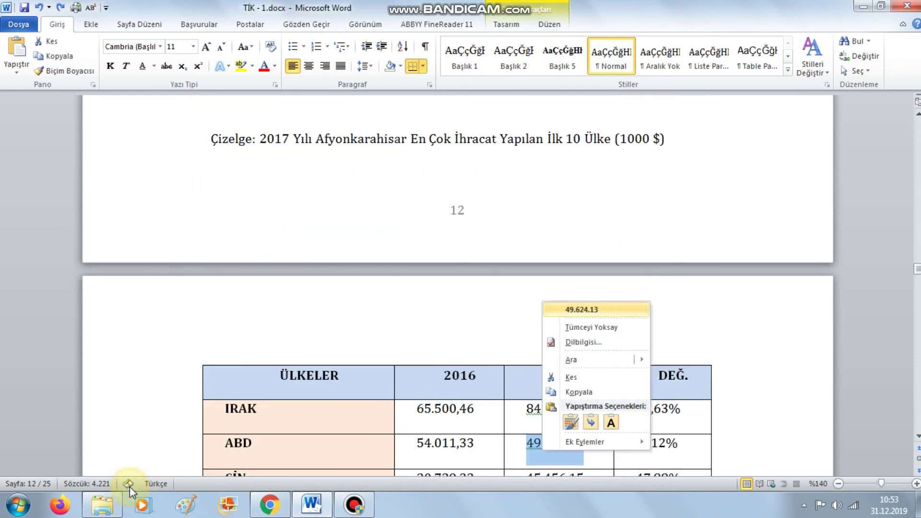
left_click(756, 309)
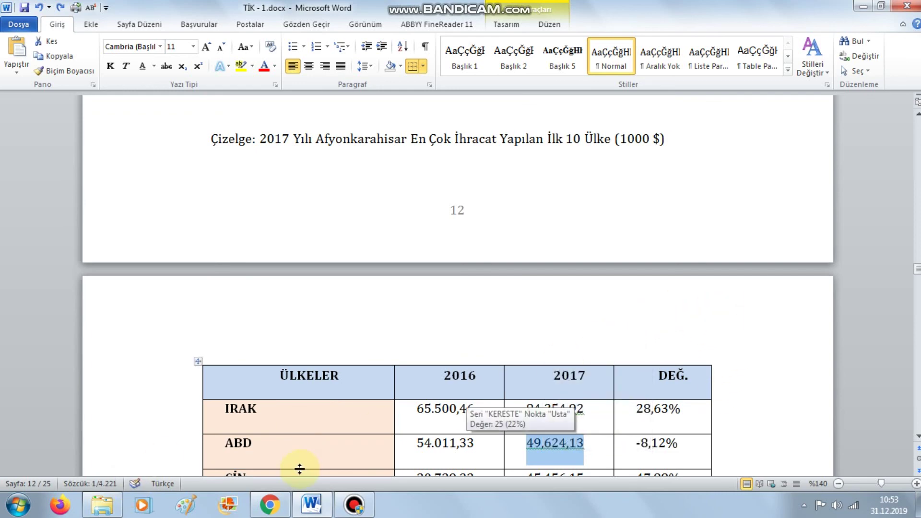
scroll(592, 309, "down", 4)
scroll(586, 308, "down", 4)
scroll(607, 312, "up", 2)
scroll(669, 326, "up", 3)
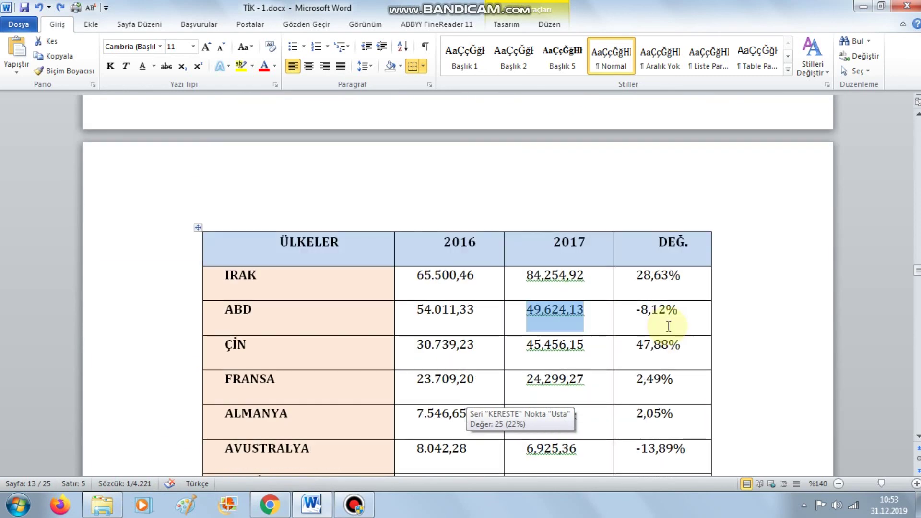
Step: Scroll down to the 2018/2019 November top-five export countries chart on page 14
scroll(621, 305, "down", 2)
scroll(608, 312, "down", 7)
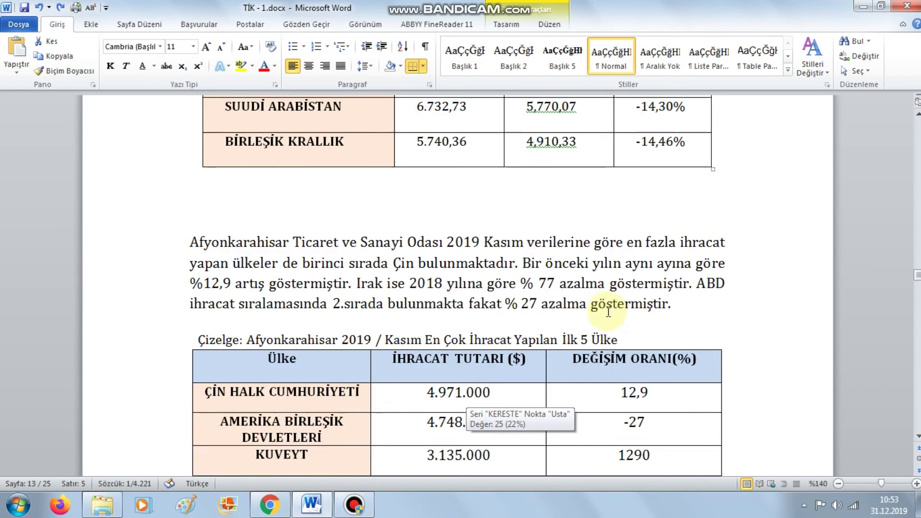
scroll(608, 312, "down", 6)
scroll(618, 312, "down", 6)
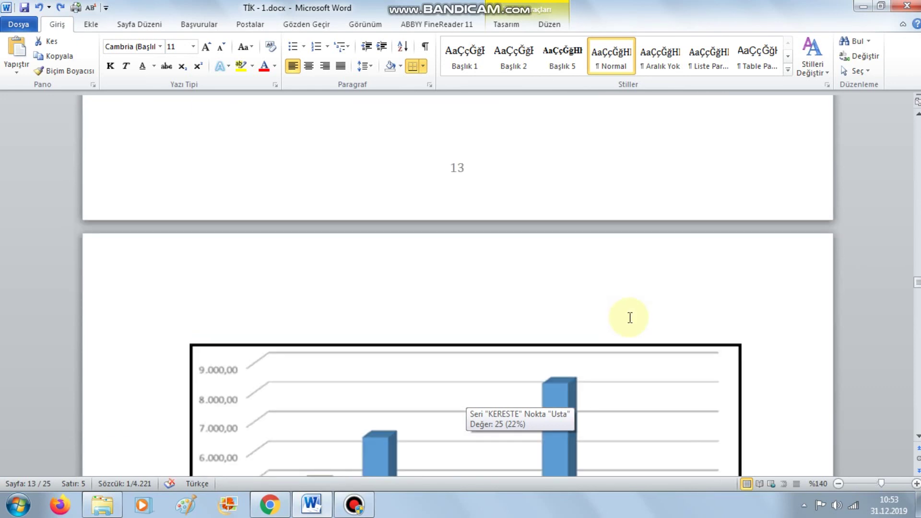
scroll(732, 273, "down", 3)
scroll(522, 432, "down", 2)
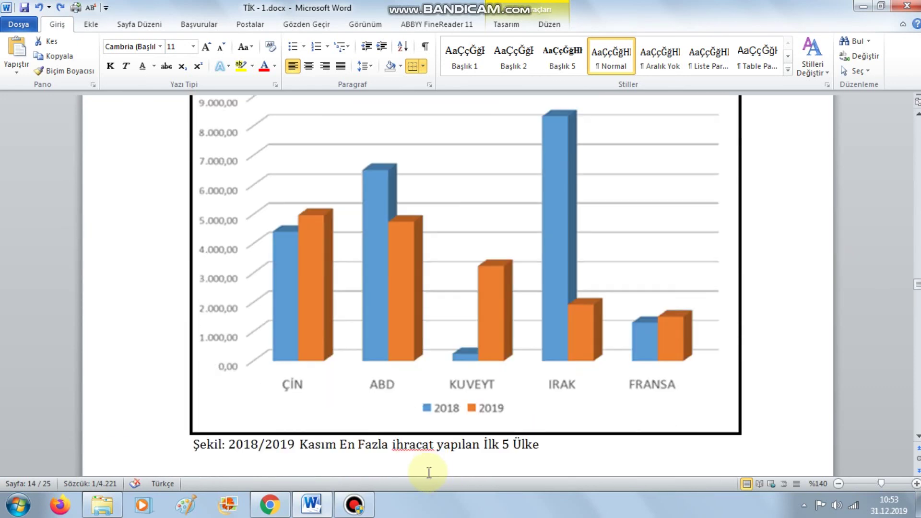
scroll(426, 470, "down", 2)
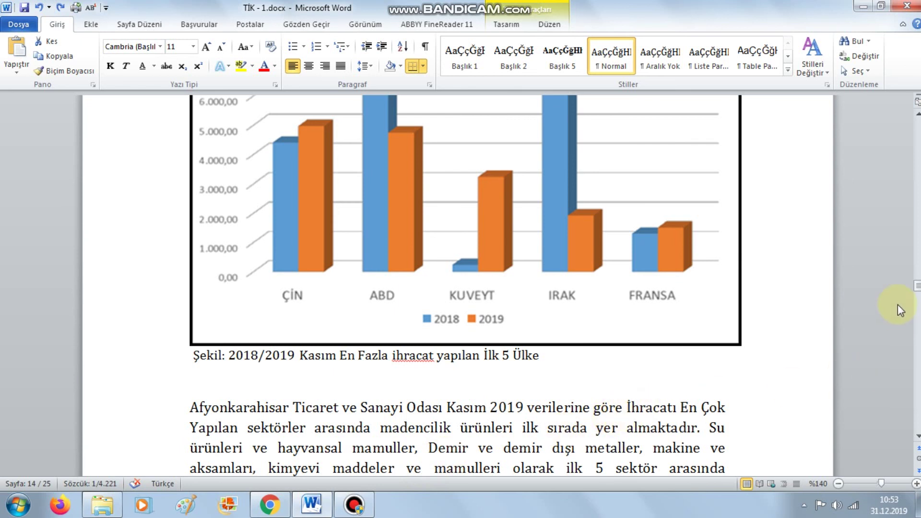